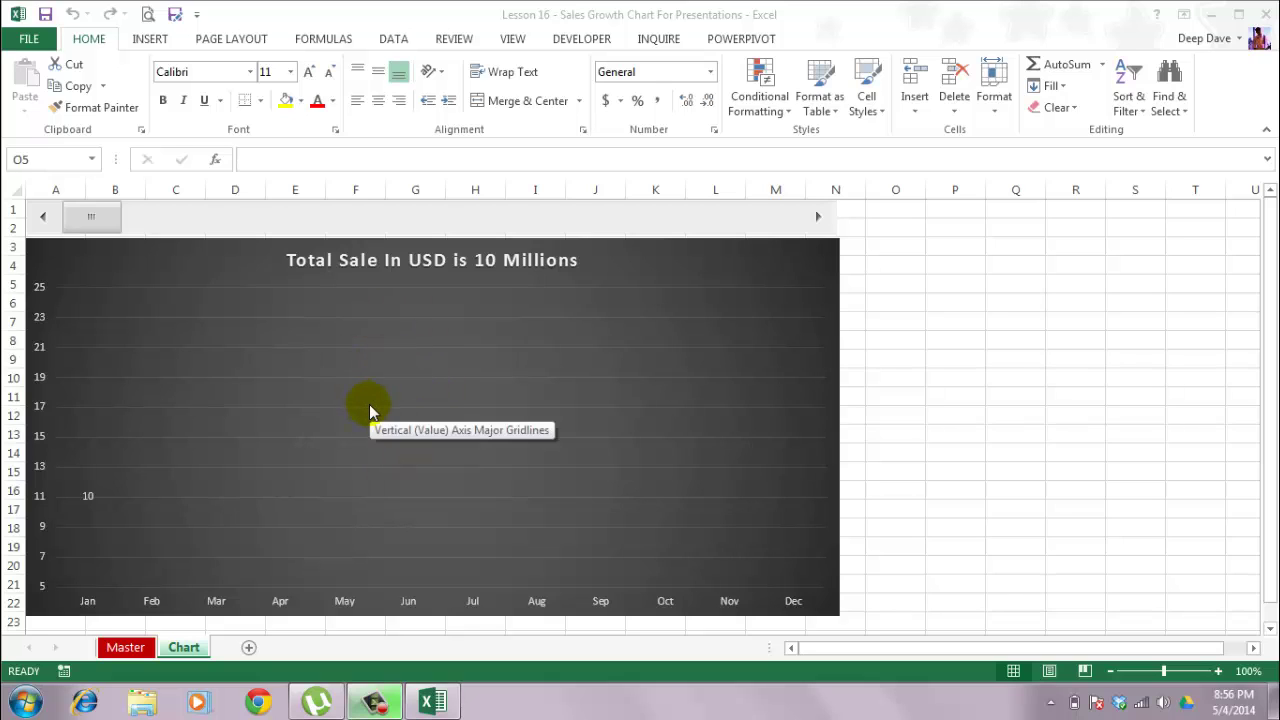
Try the scroll bar above the sales chart on the Chart sheet, advancing the plotted line through August
click(124, 650)
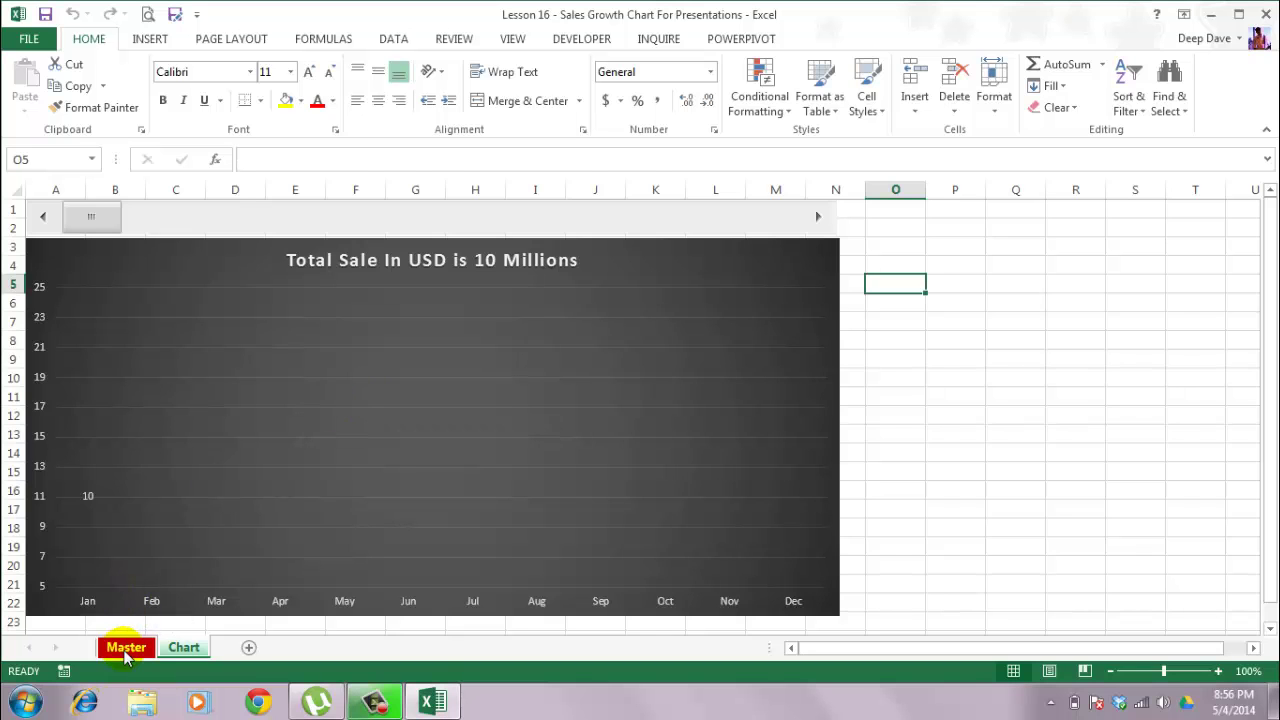
click(183, 648)
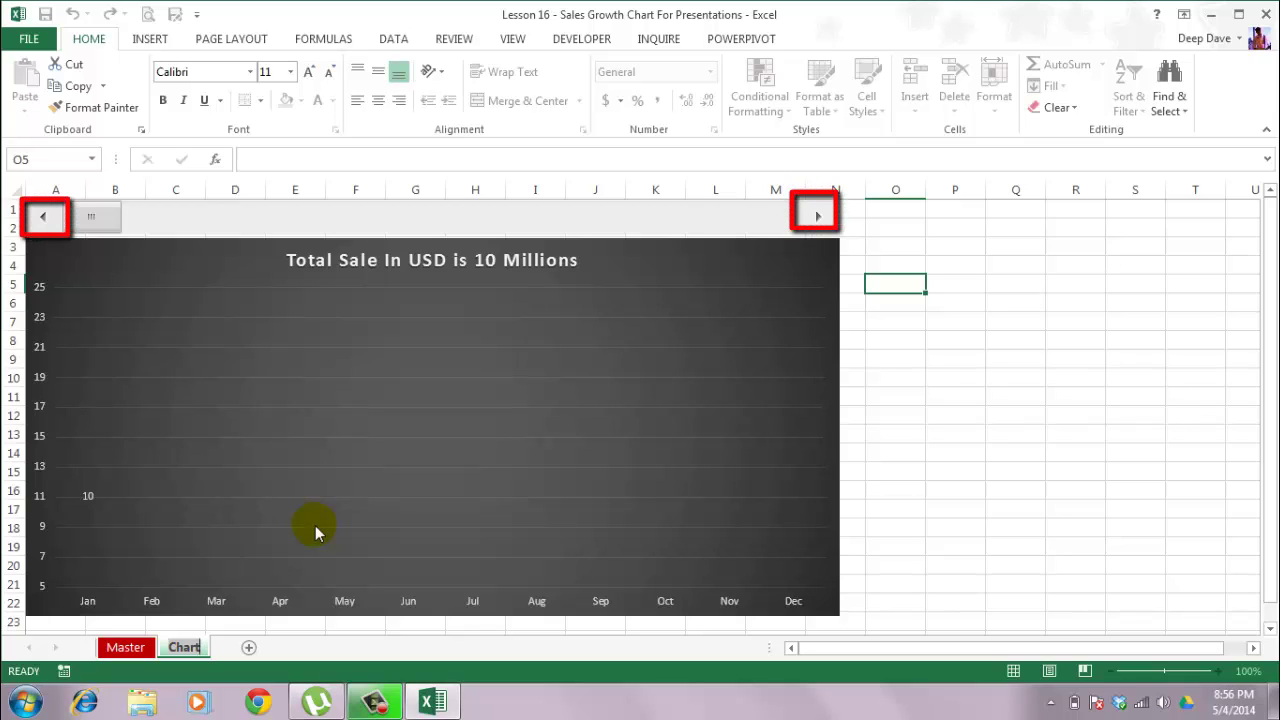
click(814, 218)
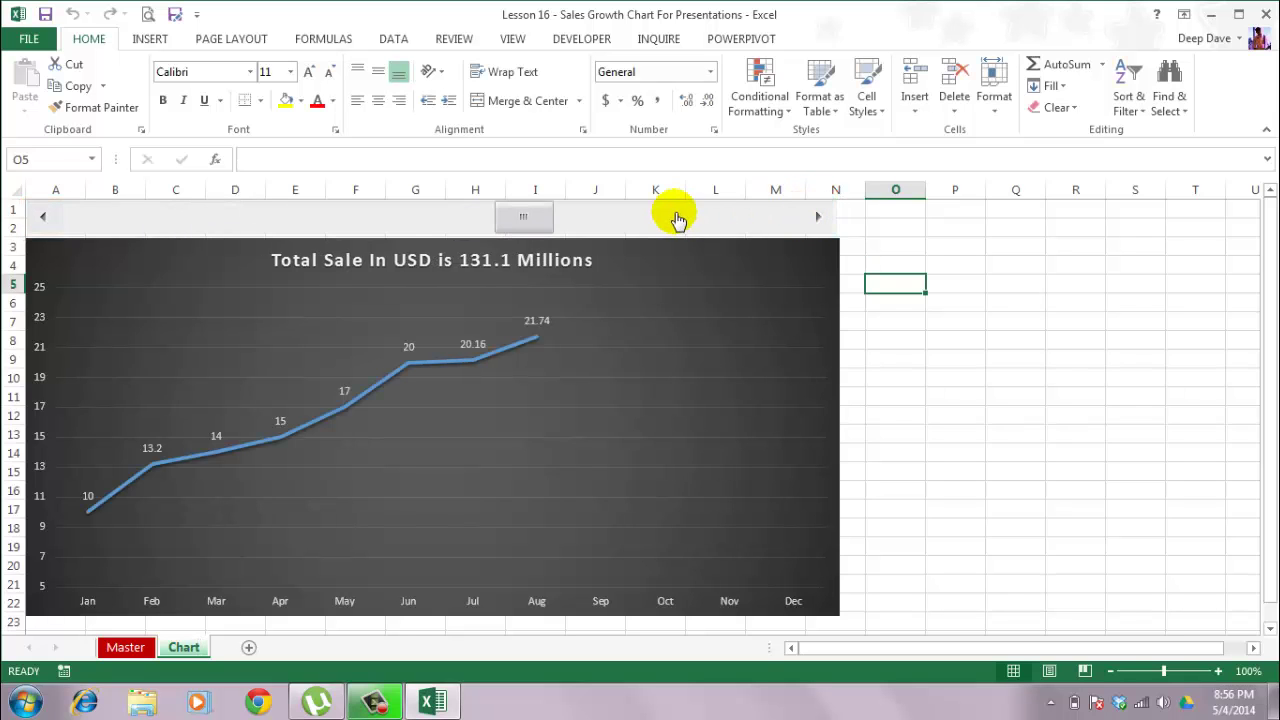
Move the scroll bar down to uncover cell A1 and step it forward and back to examine how the linked cell drives the chart
ctrl+click(630, 220)
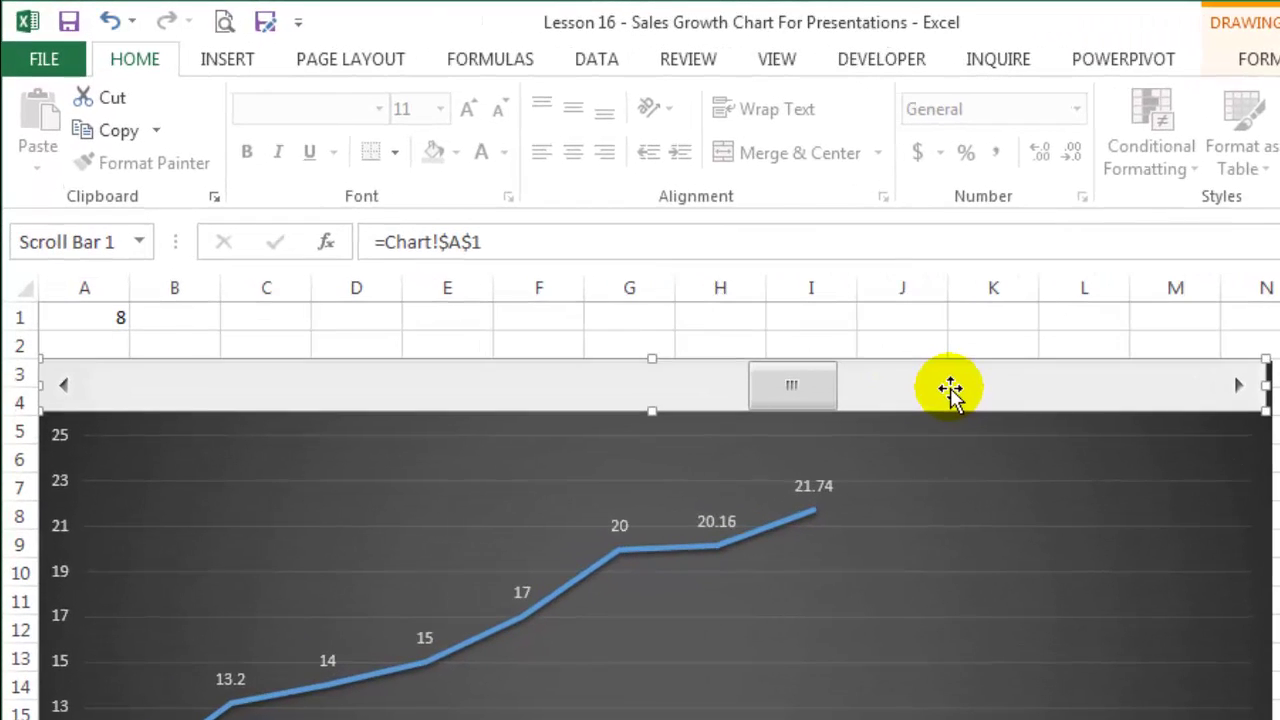
key(Escape)
click(1238, 390)
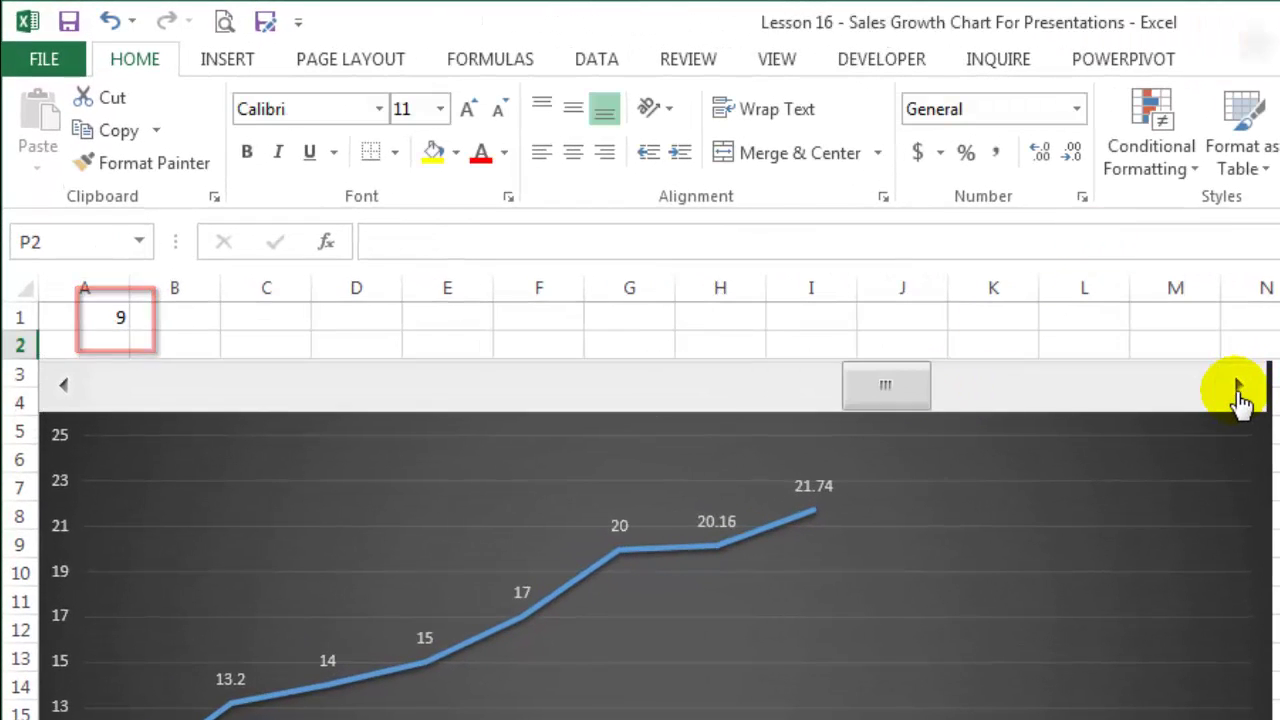
click(1238, 390)
click(1238, 390)
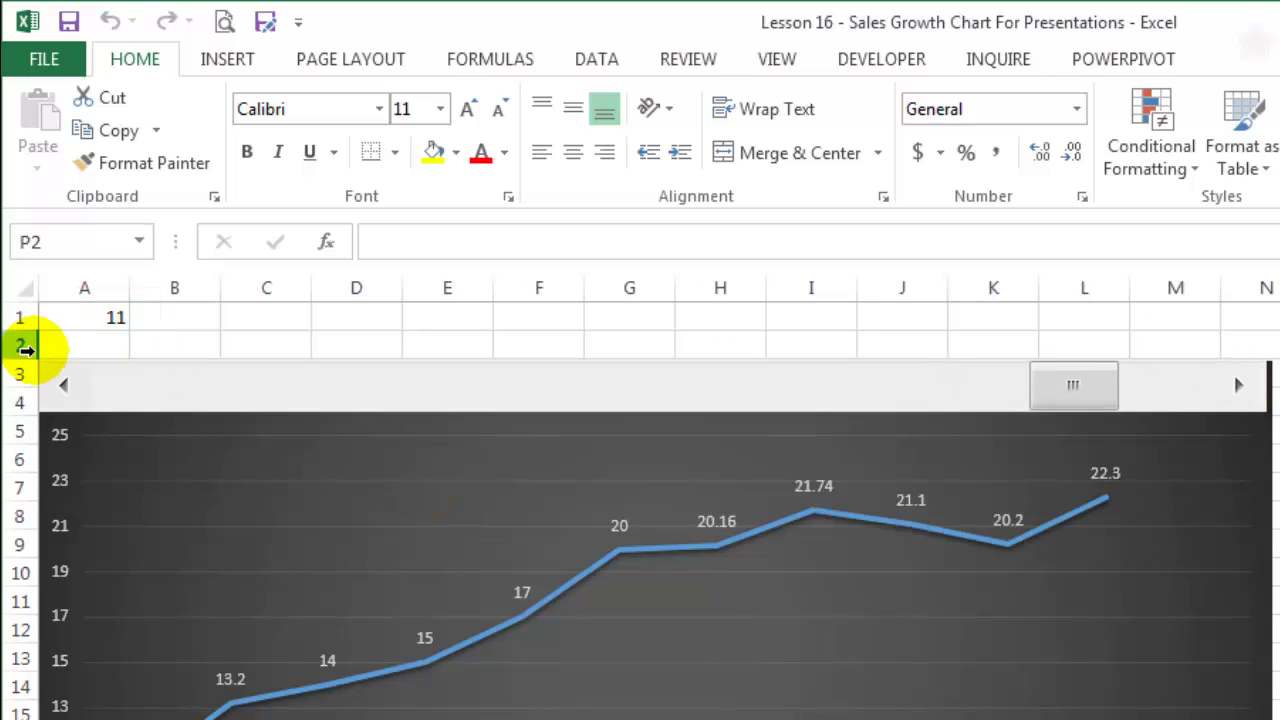
click(70, 387)
click(70, 387)
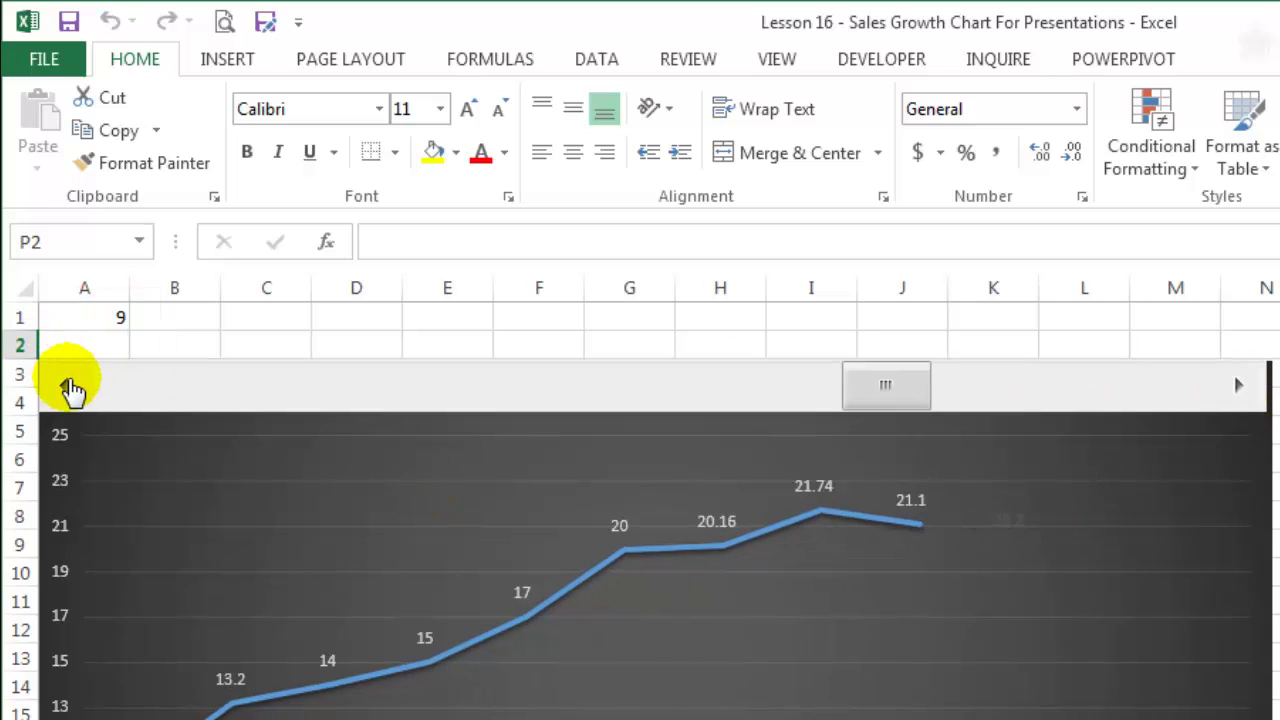
click(70, 387)
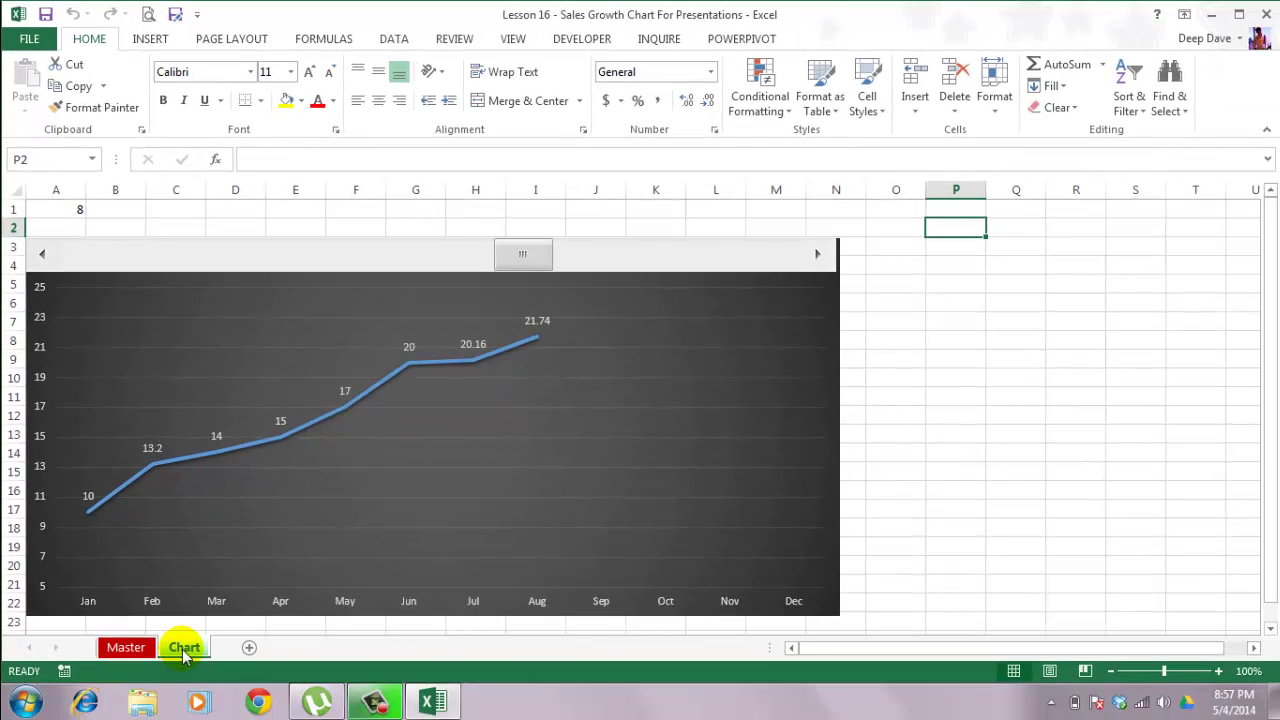
Delete the existing Chart sheet from the workbook
right_click(184, 655)
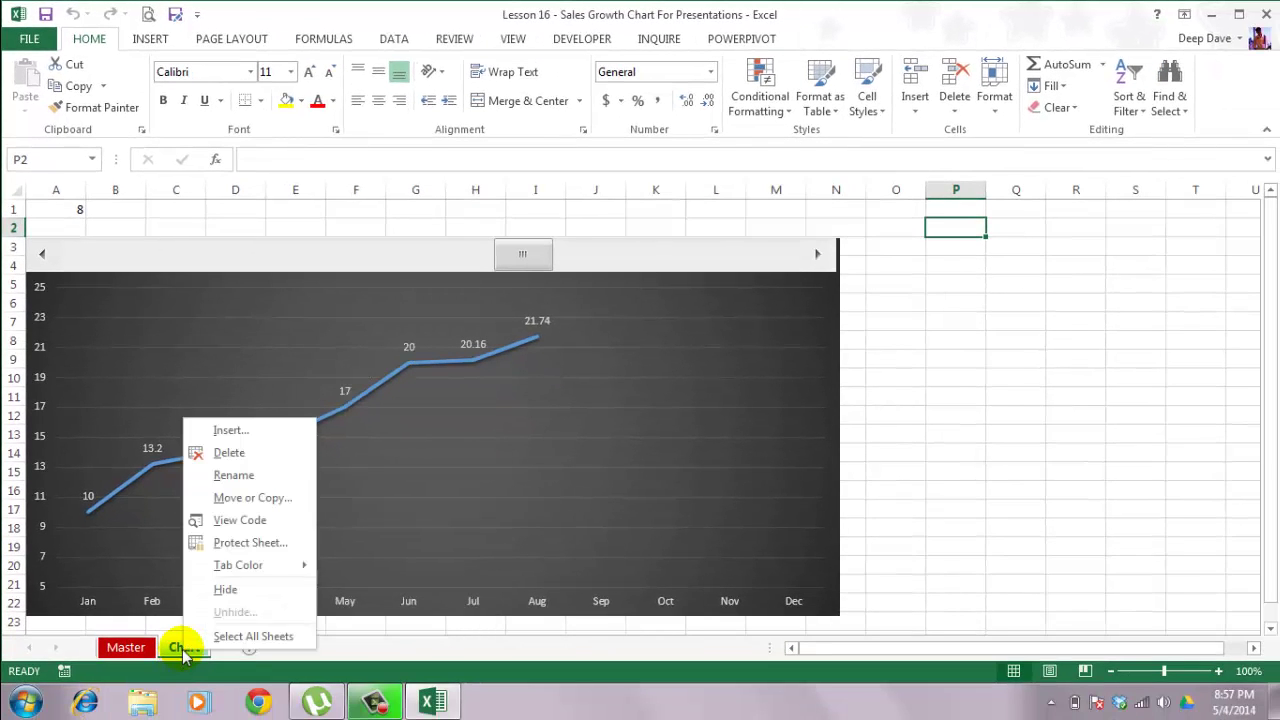
click(268, 454)
click(607, 397)
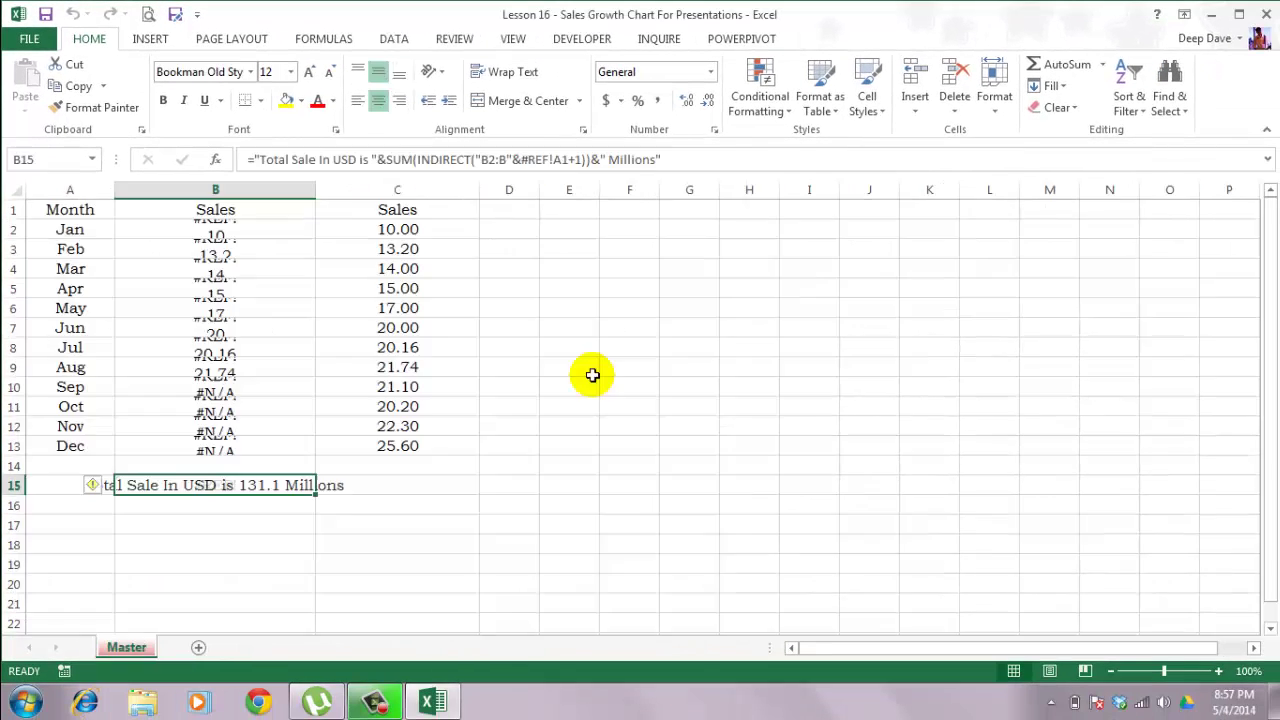
Clear the contents of cells B2:B15 on the Master sheet
shift+click(280, 232)
key(Delete)
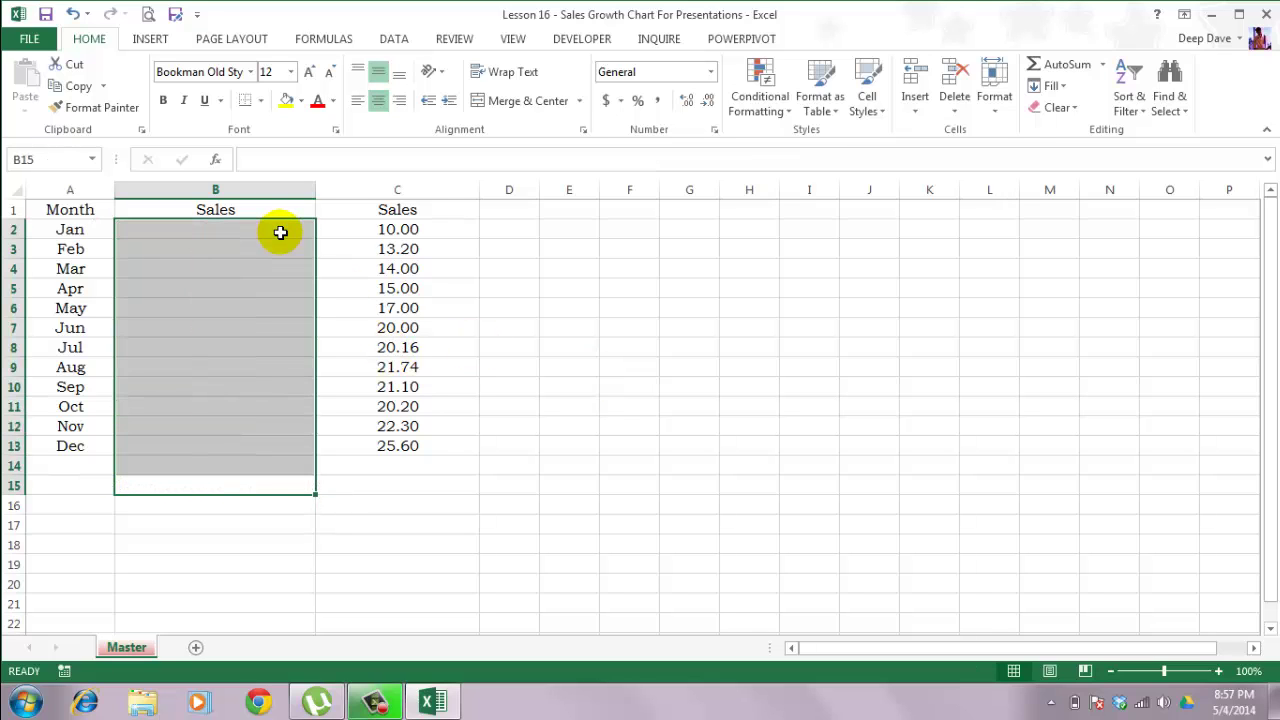
click(280, 232)
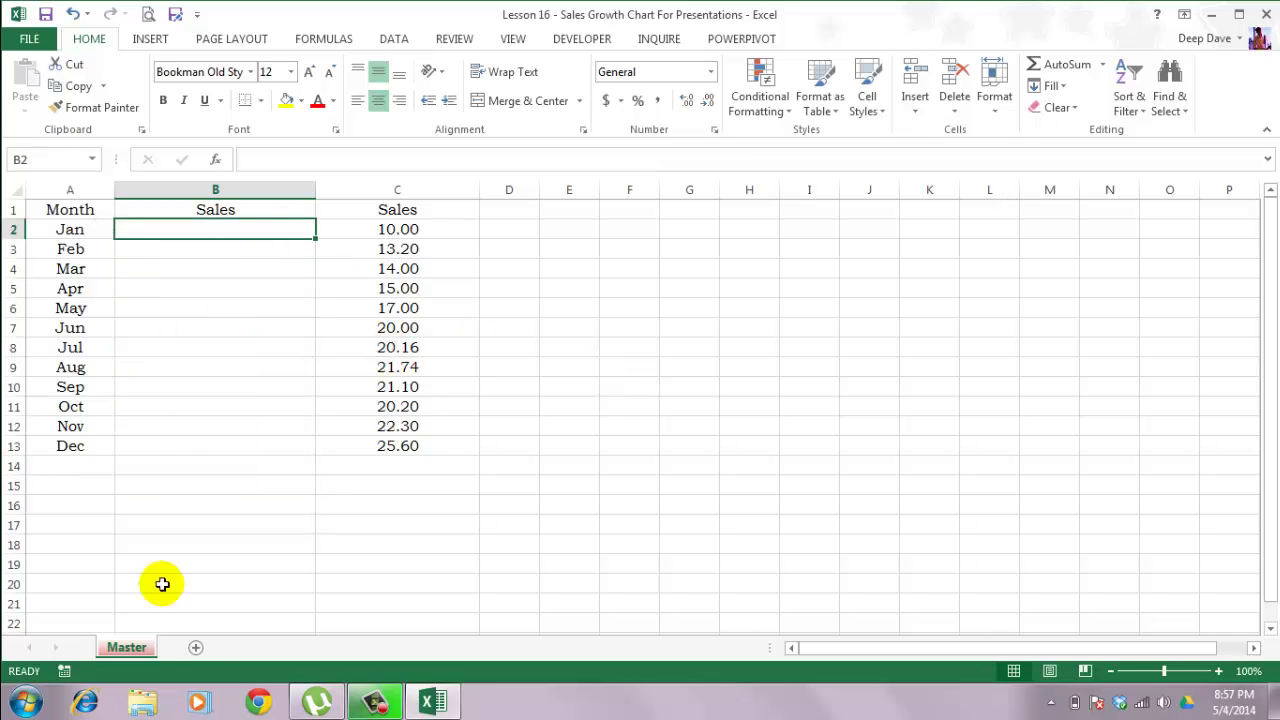
Add a new worksheet after Master and name it Chart
click(195, 647)
double_click(186, 647)
text(Chart)
key(Return)
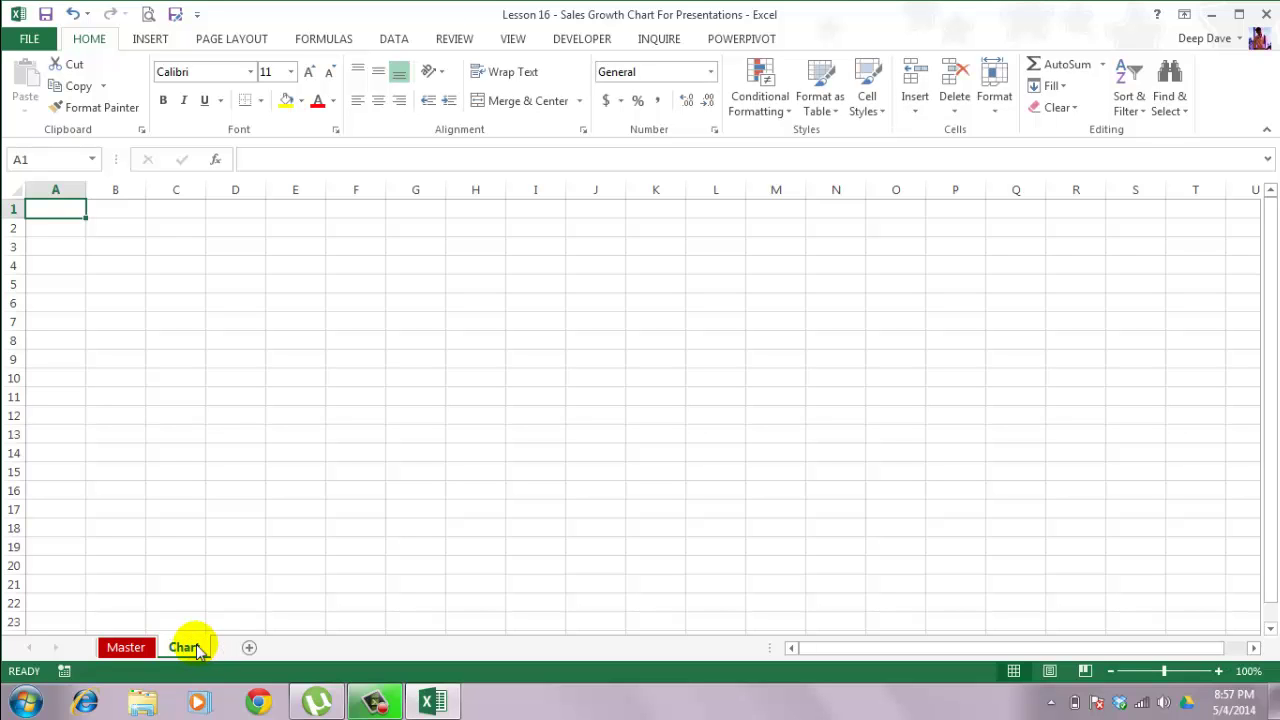
Review the month column, the empty Sales range B2:B13 and the source sales figures on the Master sheet
click(138, 642)
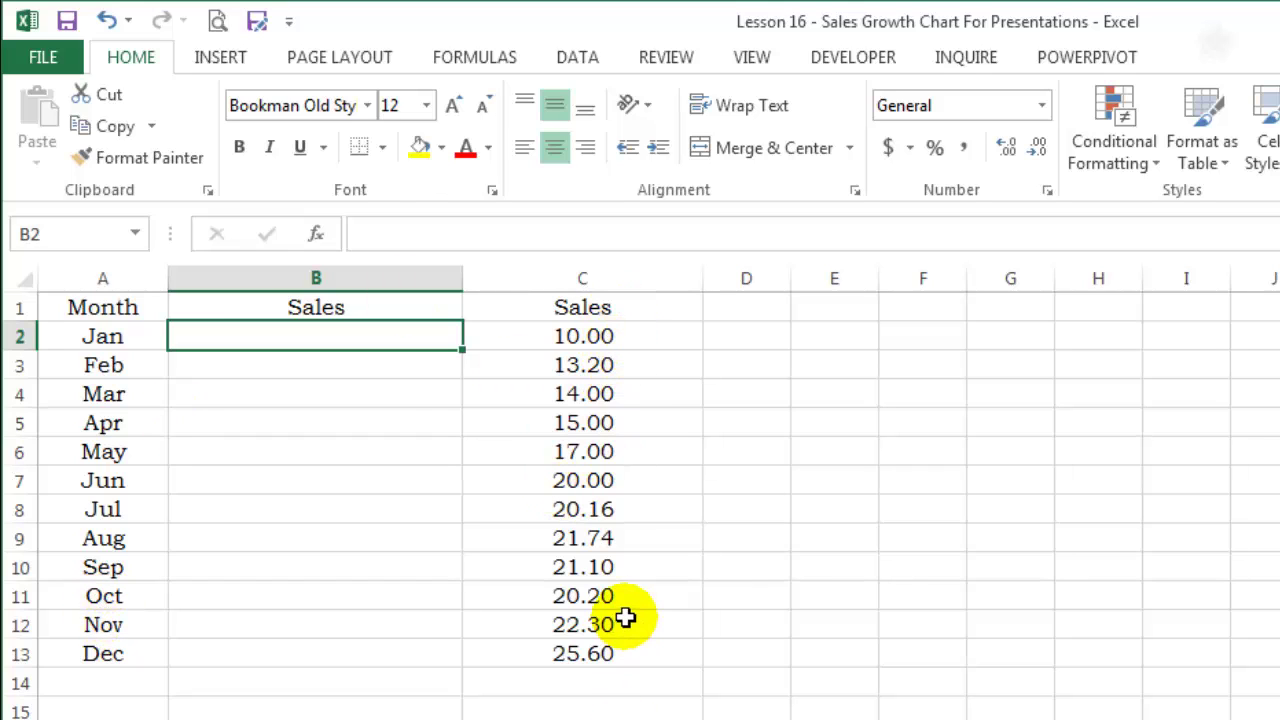
shift+click(335, 648)
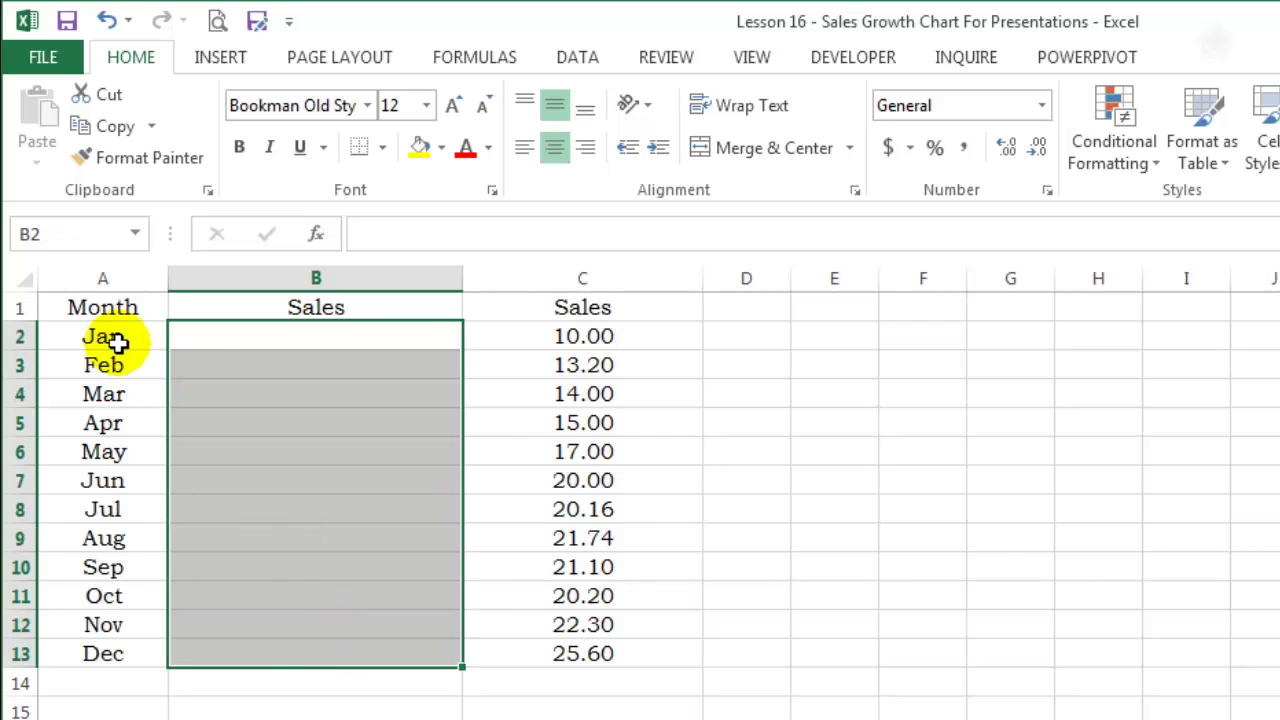
click(121, 307)
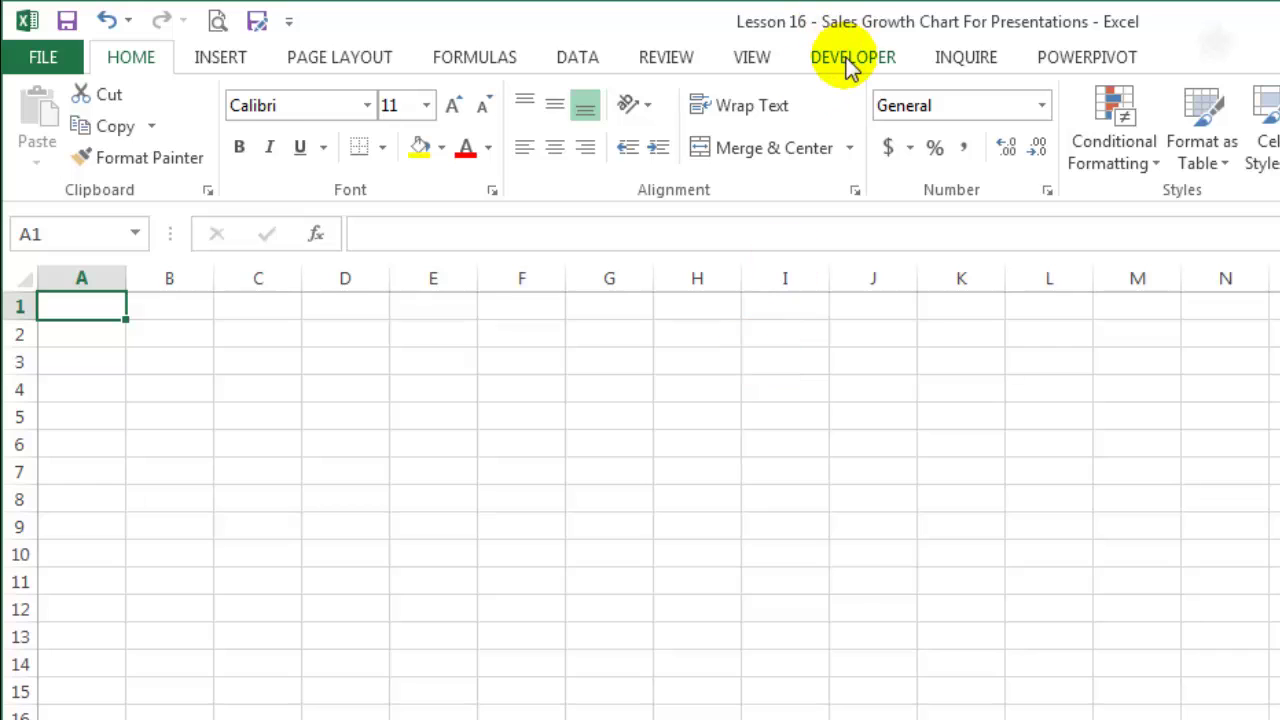
Insert a horizontal Scroll Bar form control spanning columns B to G across rows 2 and 3 of the Chart sheet
click(847, 60)
click(517, 148)
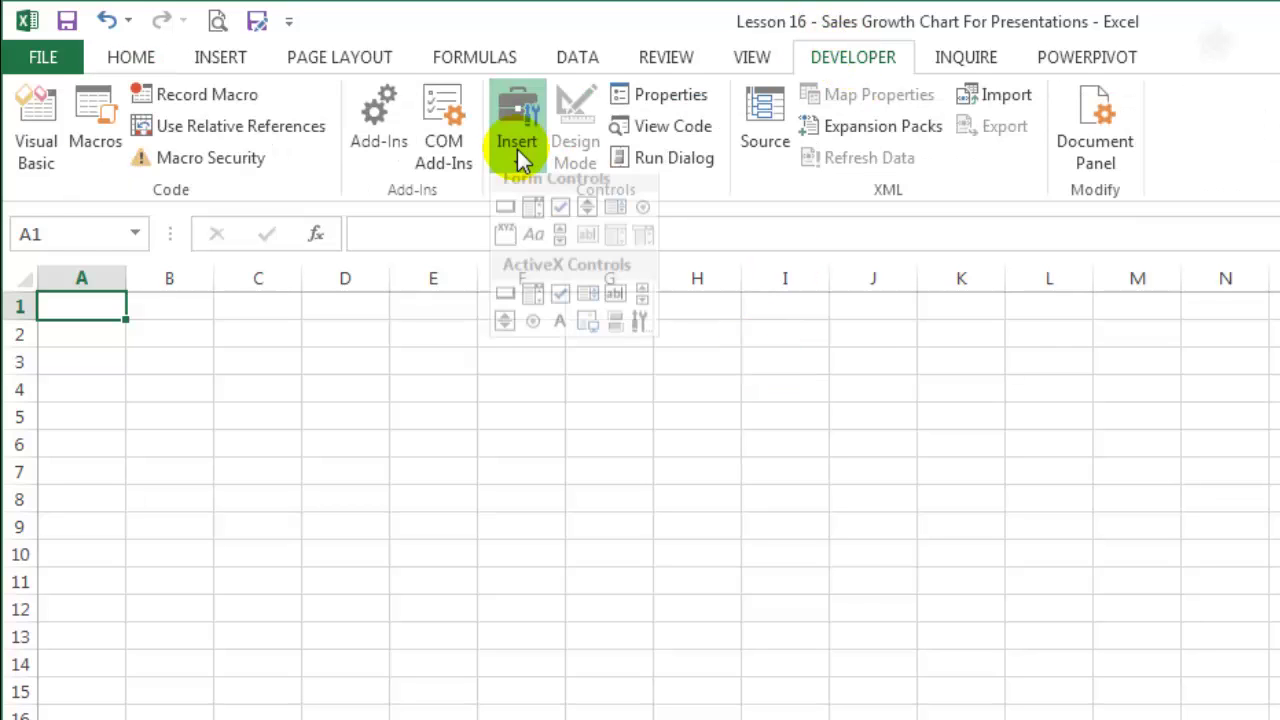
click(563, 247)
drag(142, 329, 570, 370)
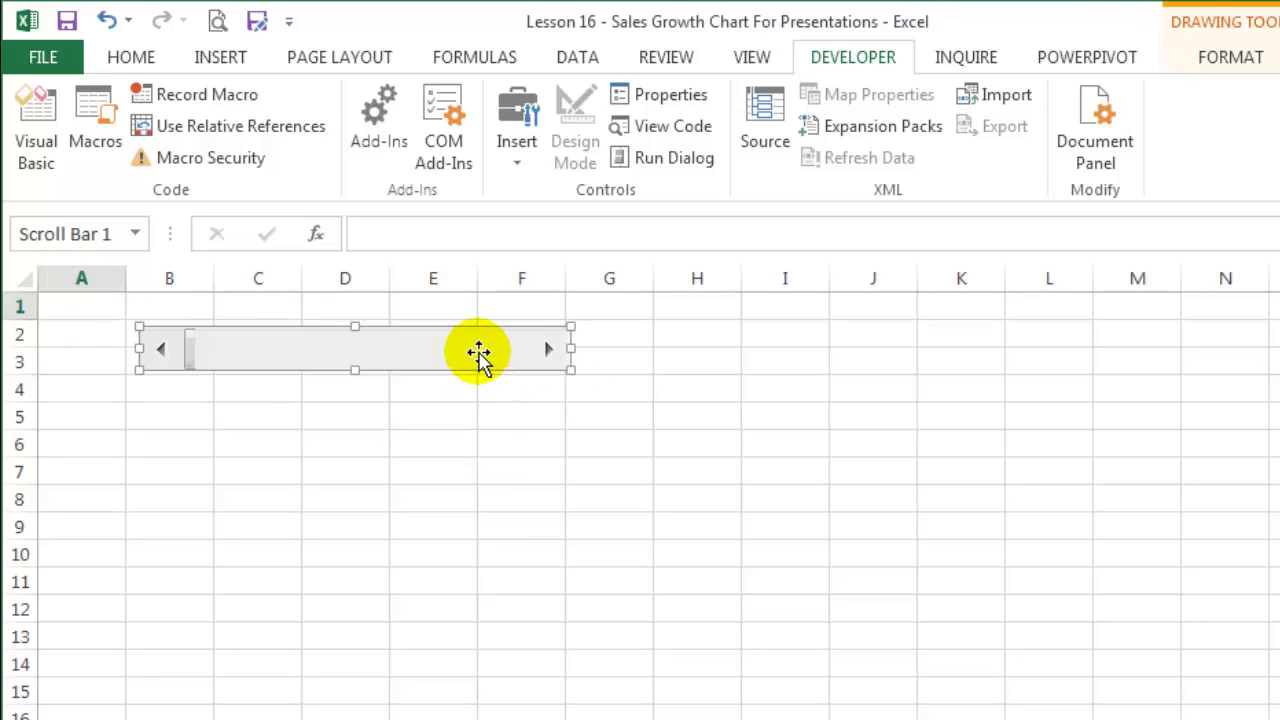
Format the scroll bar control with minimum value 1, maximum value 12 and cell link $A$1
right_click(478, 362)
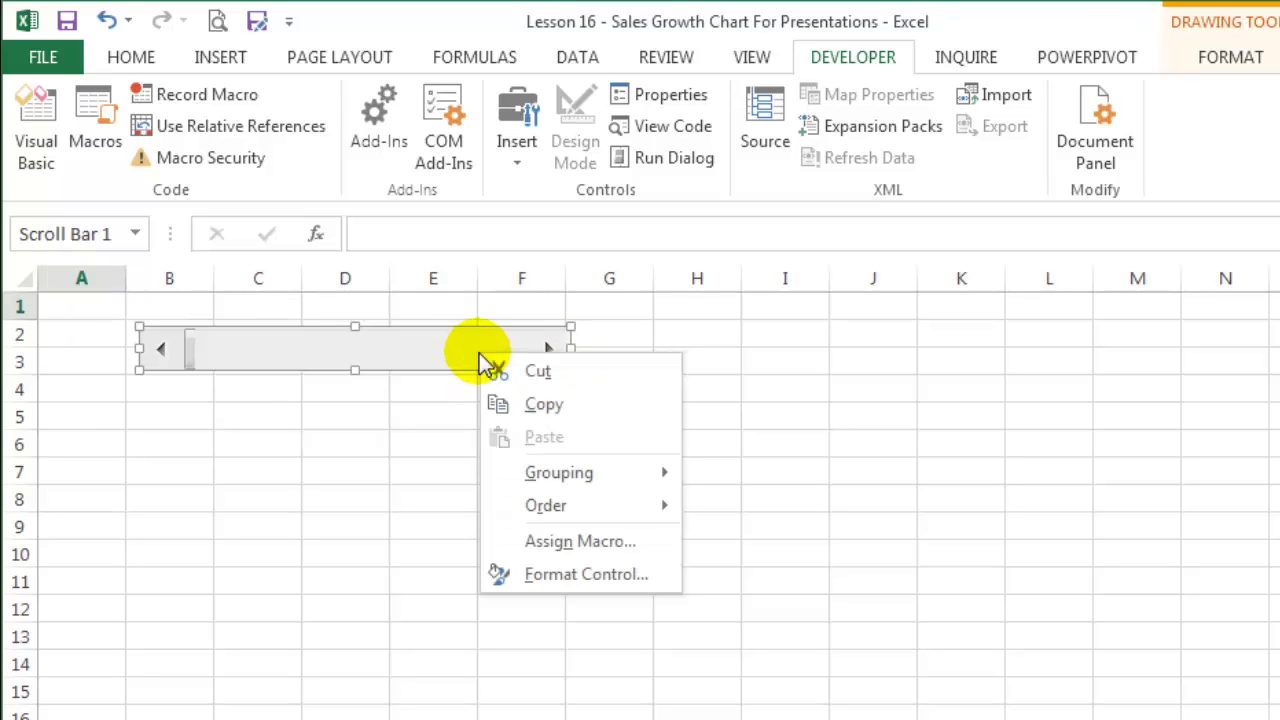
click(637, 581)
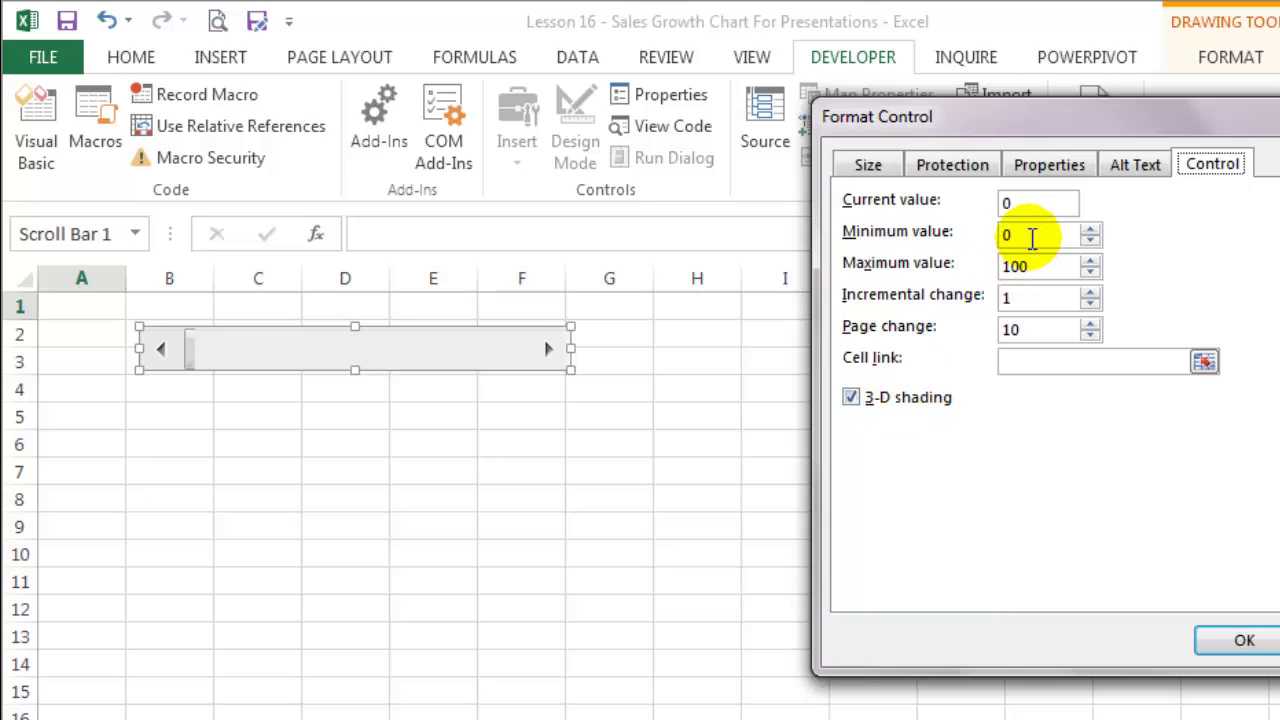
click(1032, 237)
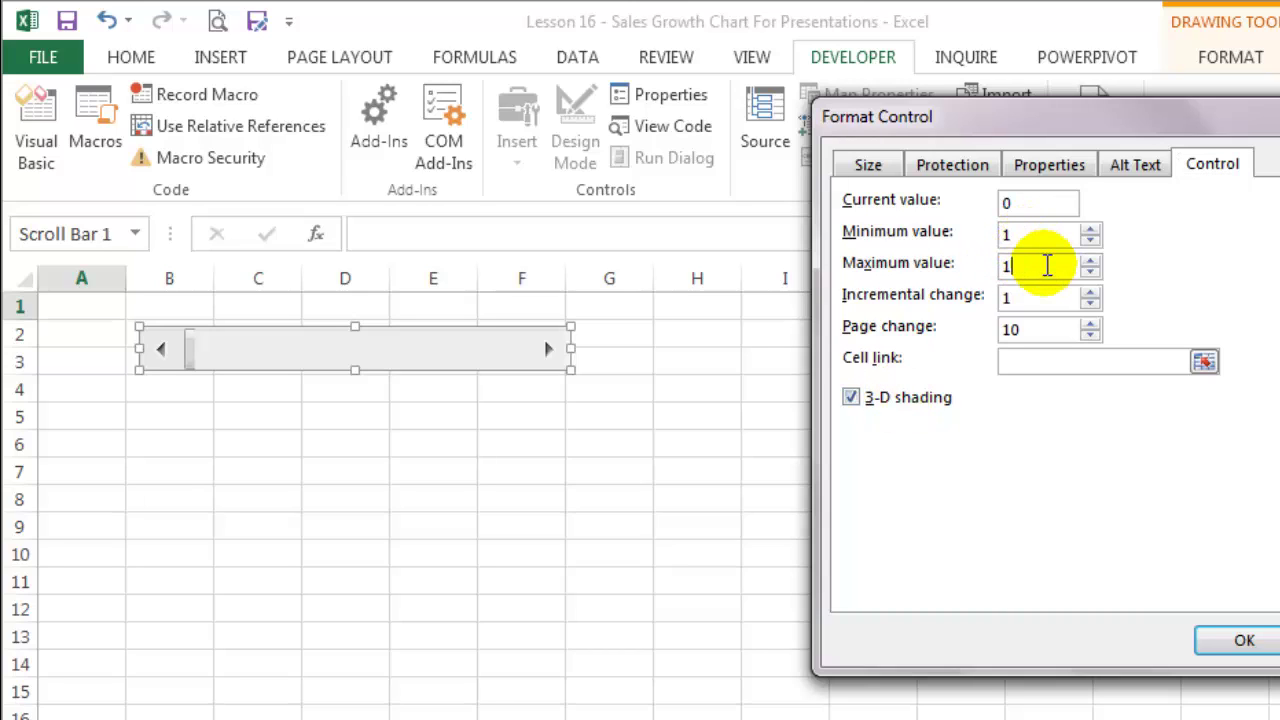
click(1037, 362)
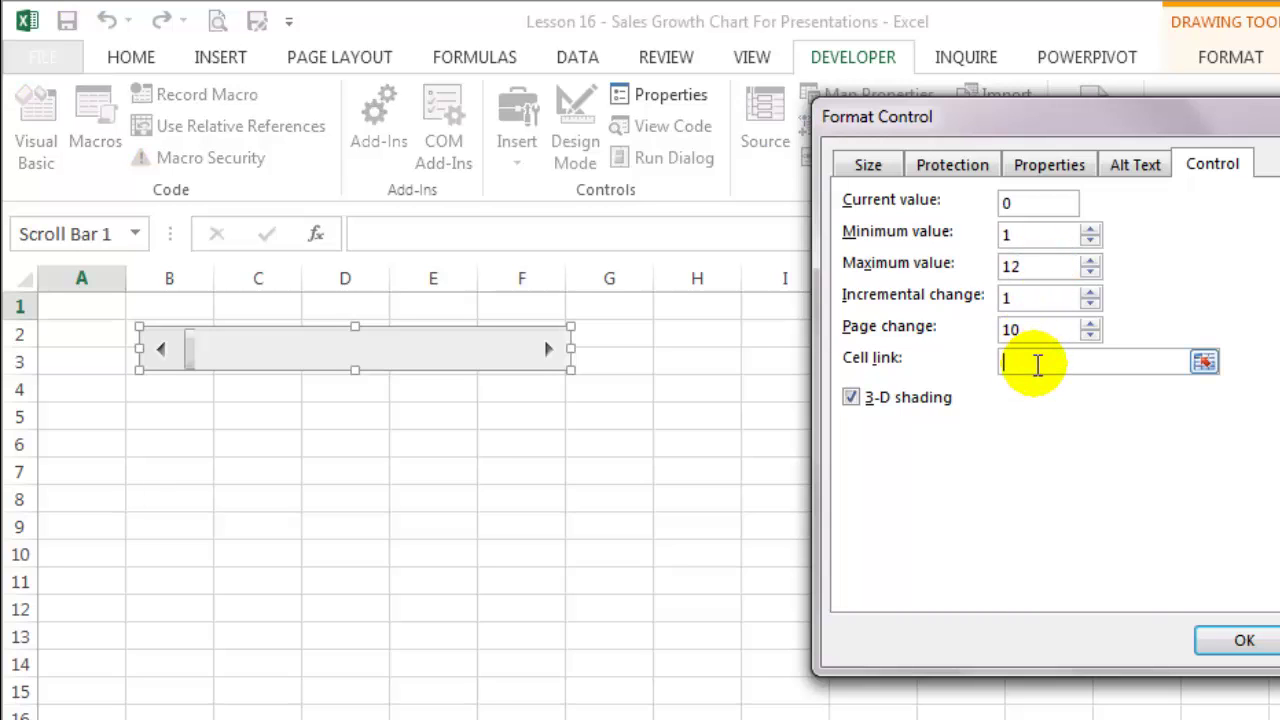
click(93, 310)
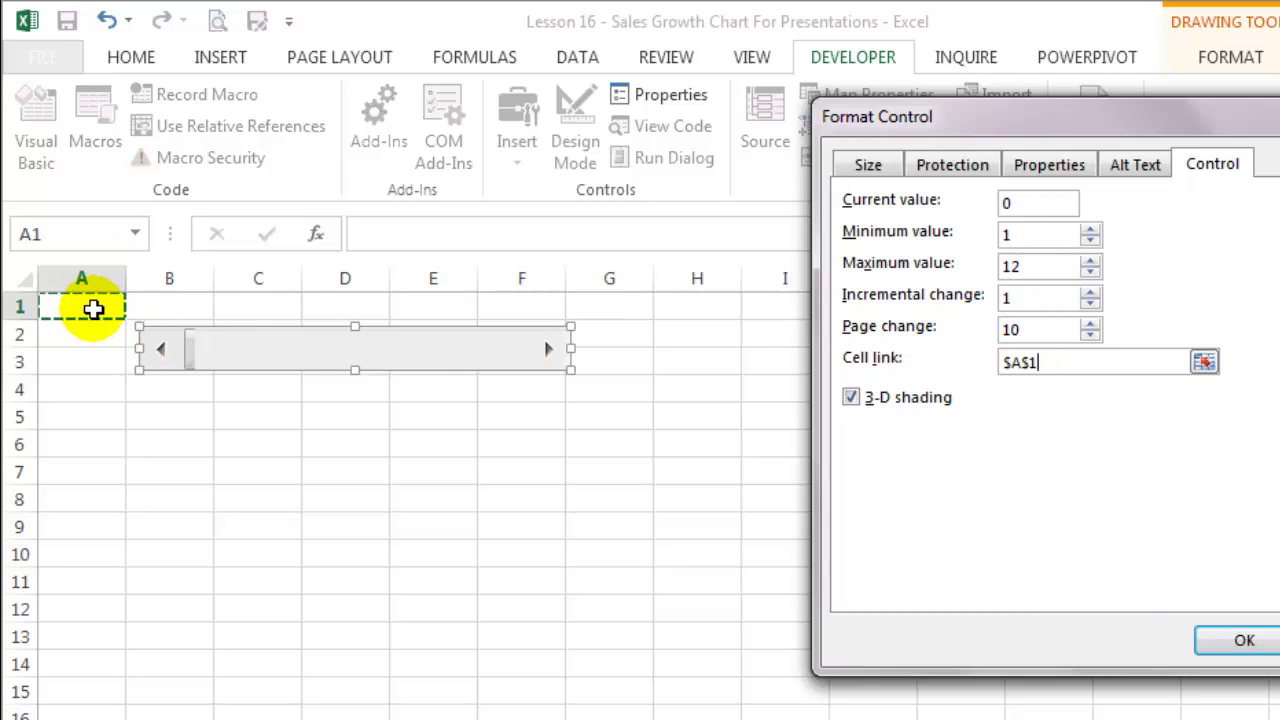
click(1262, 638)
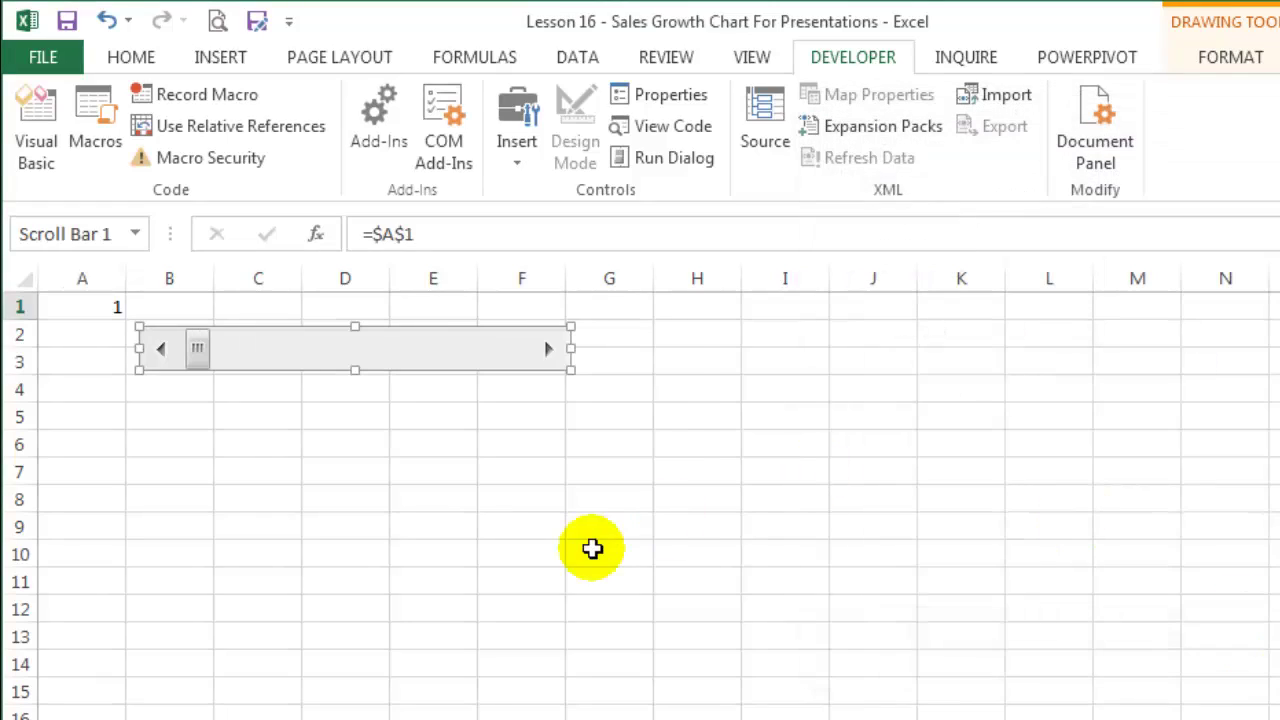
Test the scroll bar by stepping it forward until the linked cell A1 reaches 5
click(591, 549)
click(546, 350)
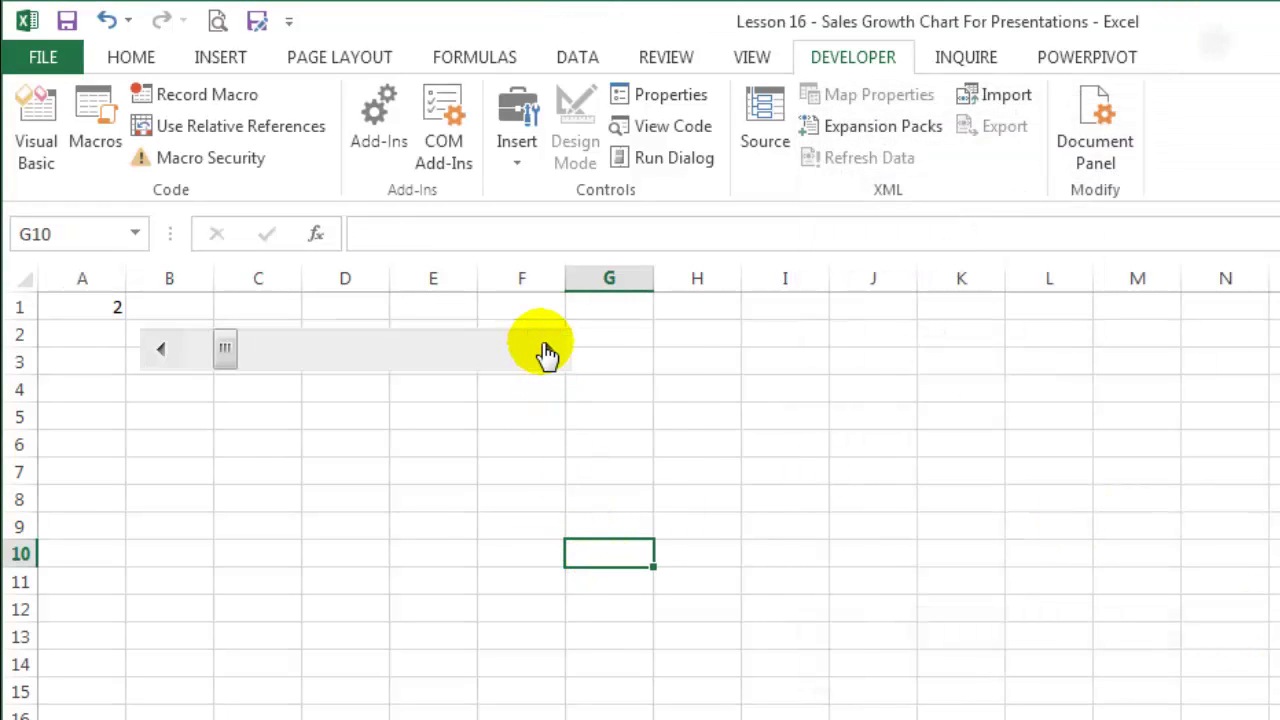
click(546, 350)
click(546, 350)
click(546, 350)
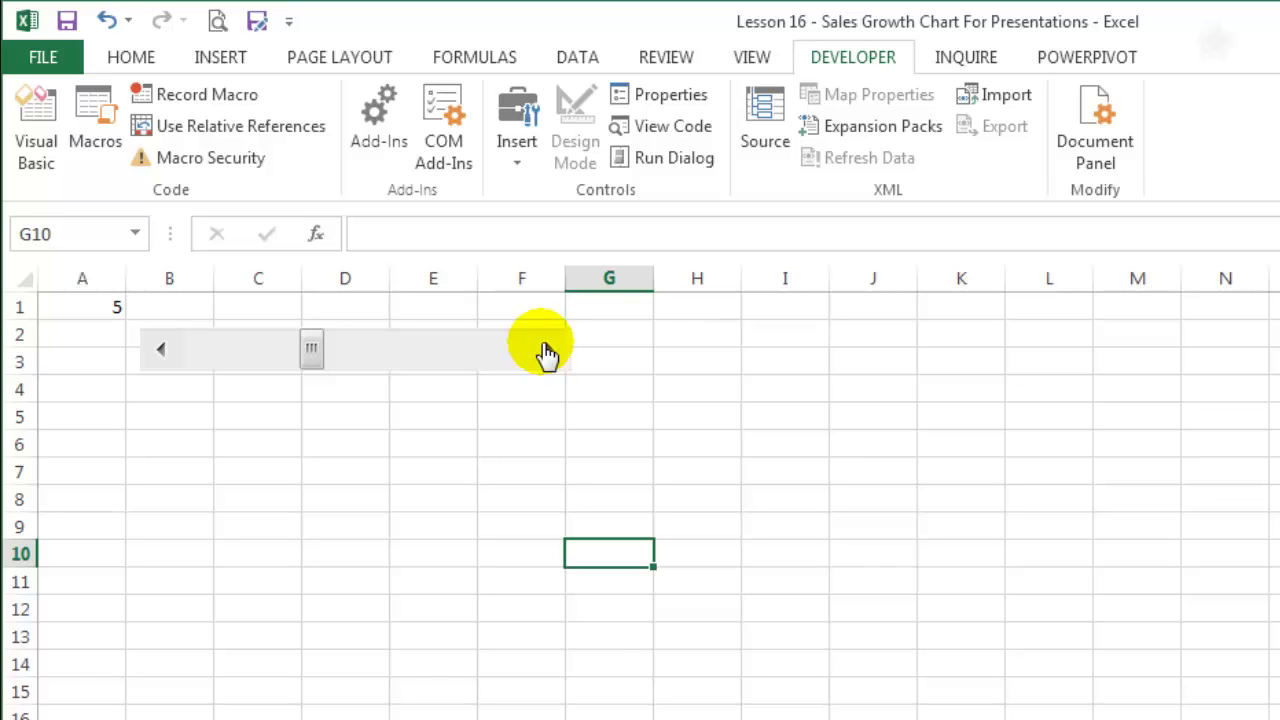
click(220, 526)
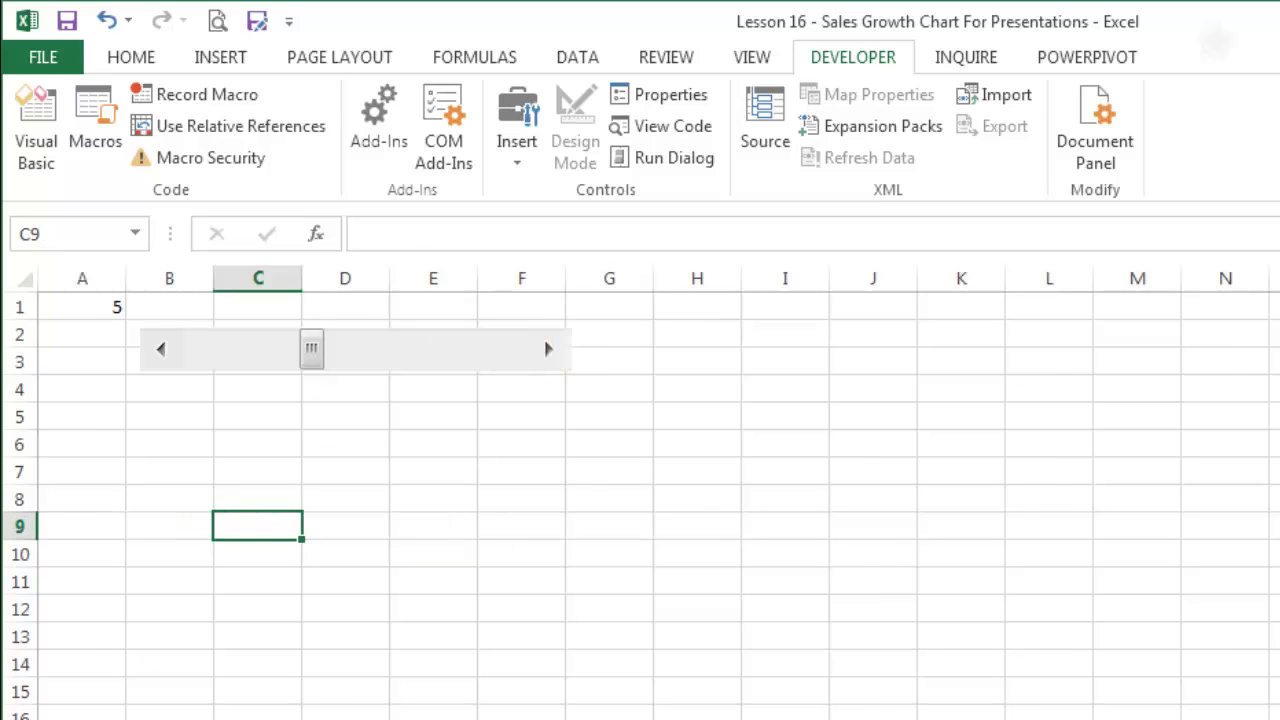
Go to cell B2 on the Master sheet
key(ctrl+Page_Down)
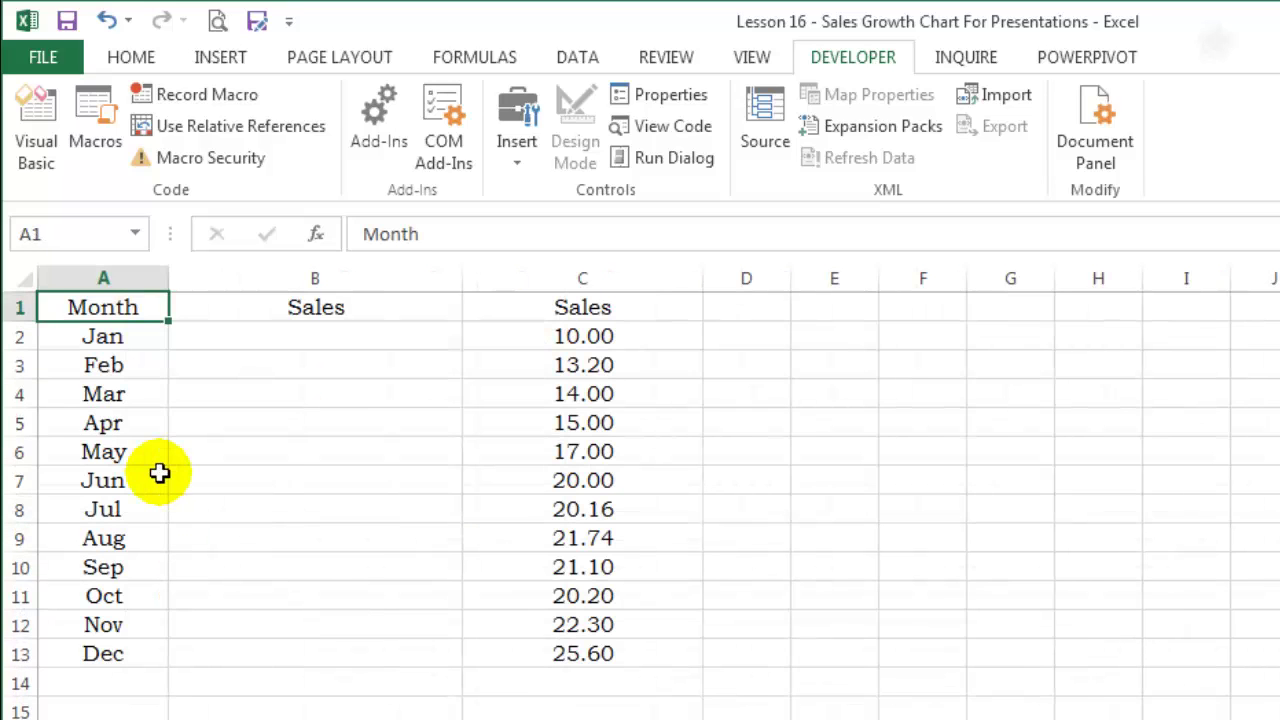
click(253, 347)
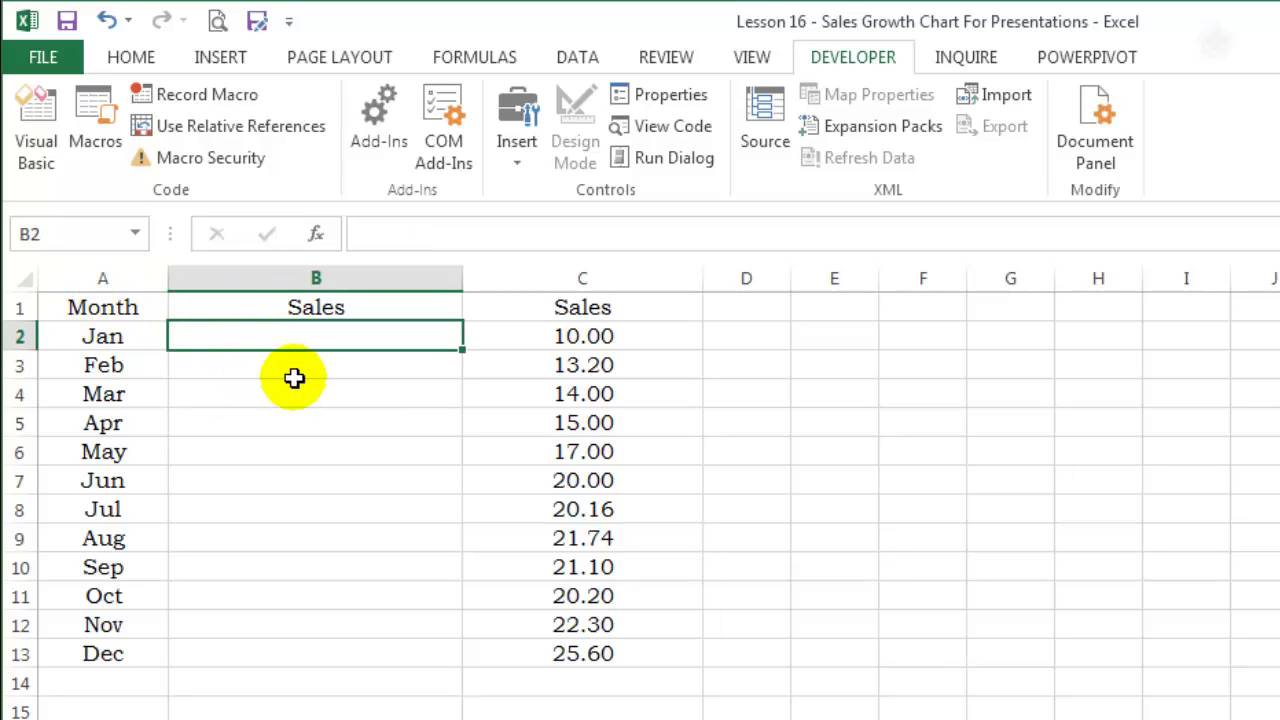
text(=mon)
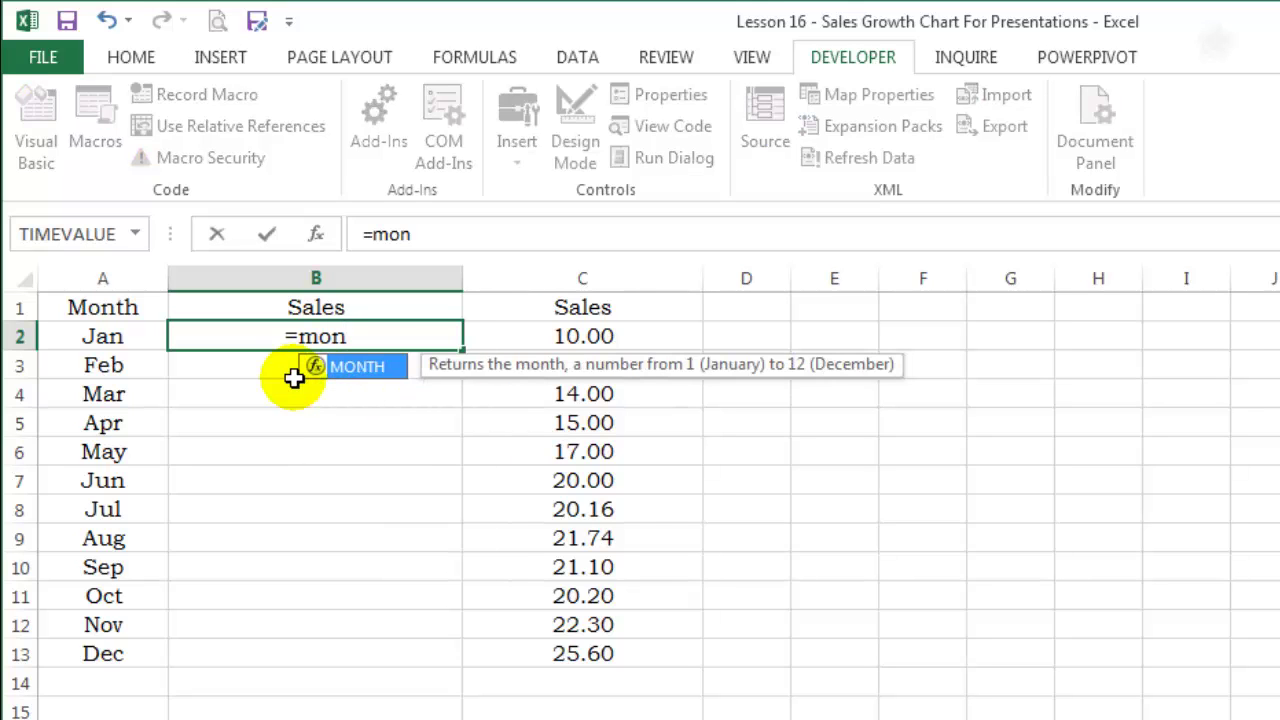
key(Tab)
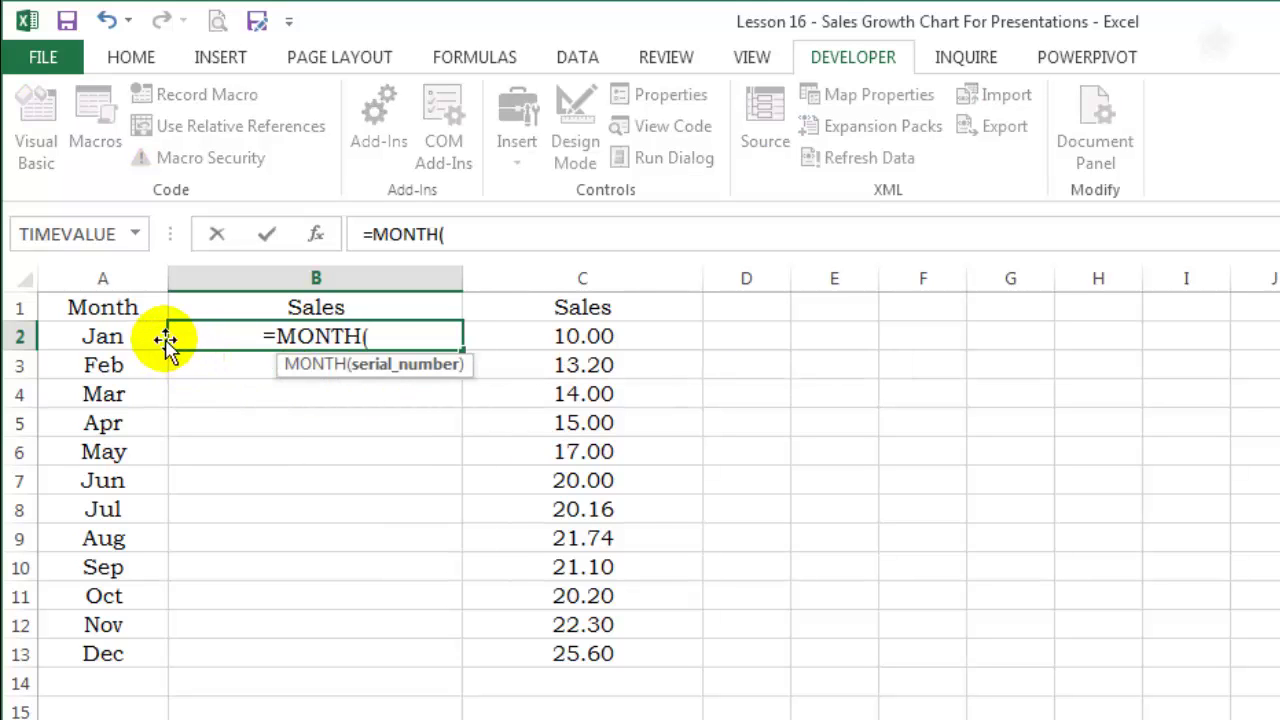
click(150, 338)
text())
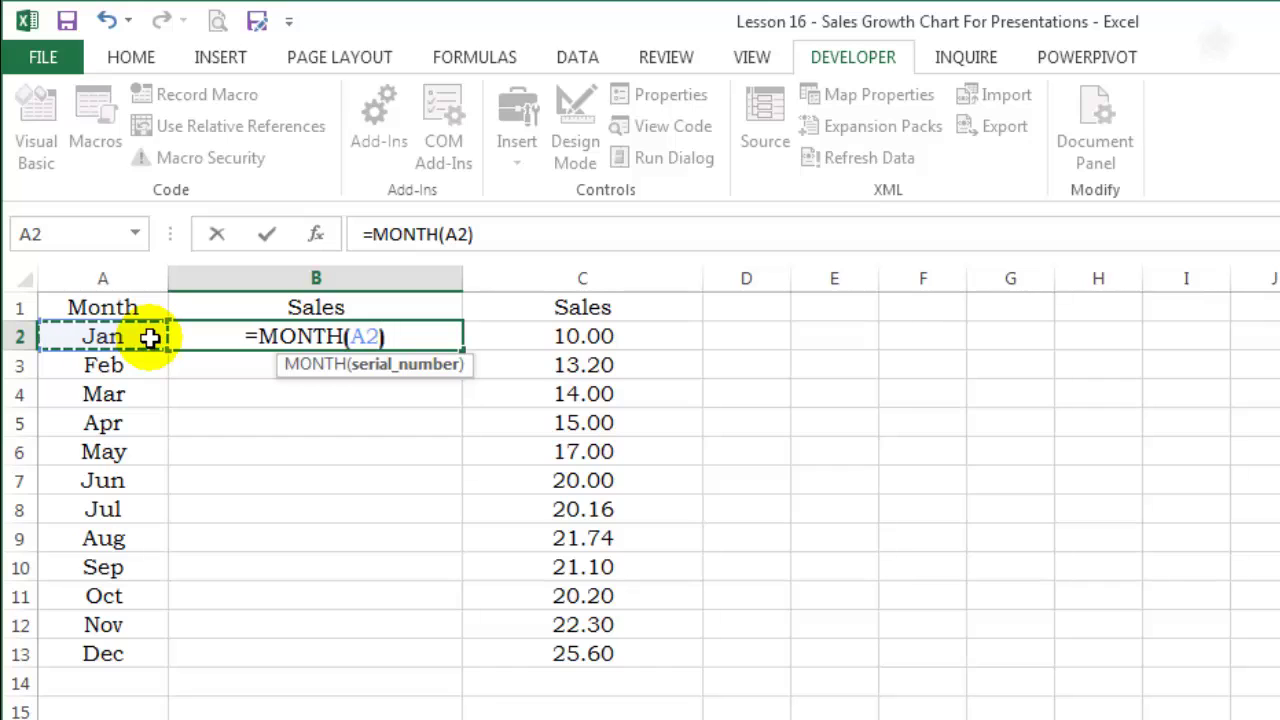
key(Escape)
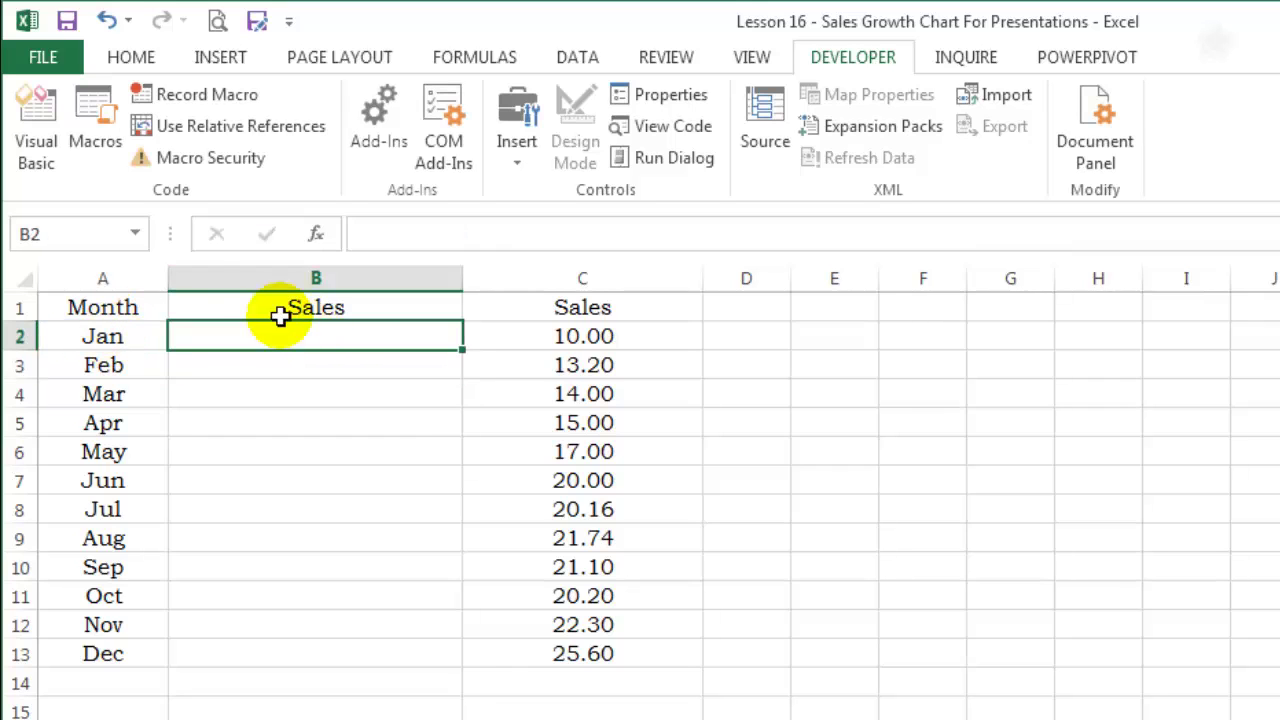
Enter =MONTH(1&A2) in cell B2 and fill it down the Sales column to B13
text(=)
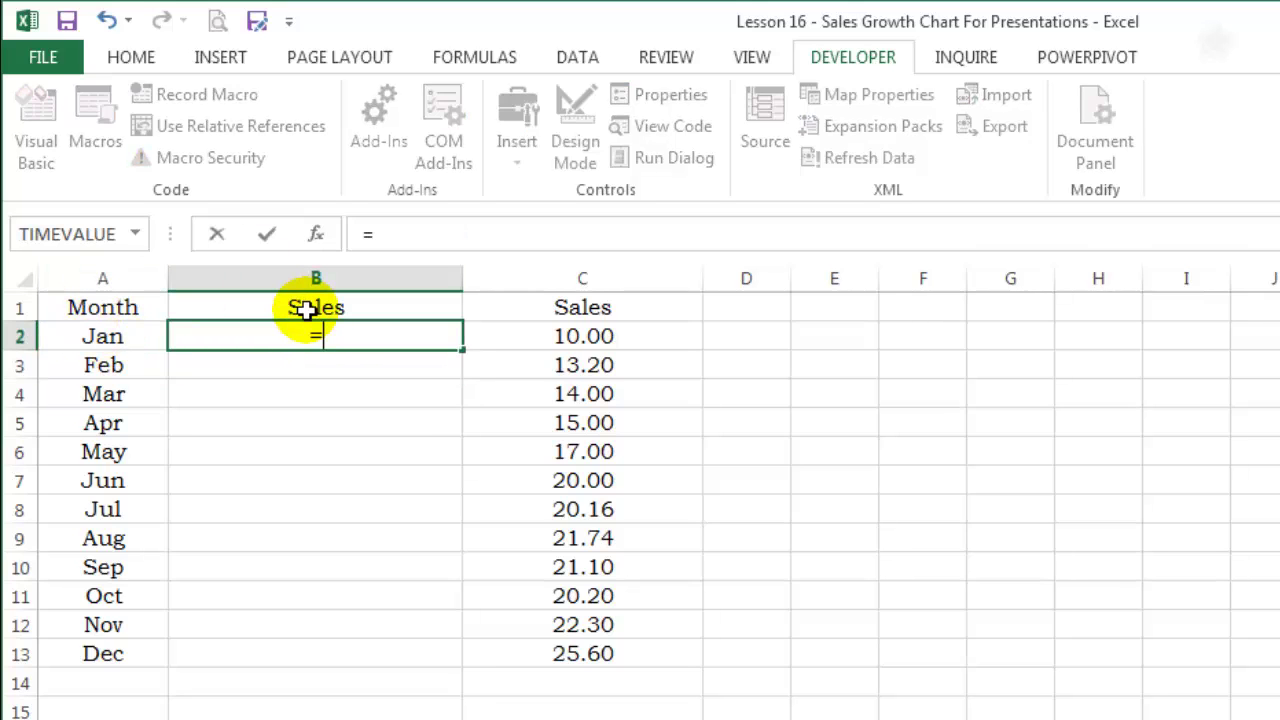
text(mon)
key(Tab)
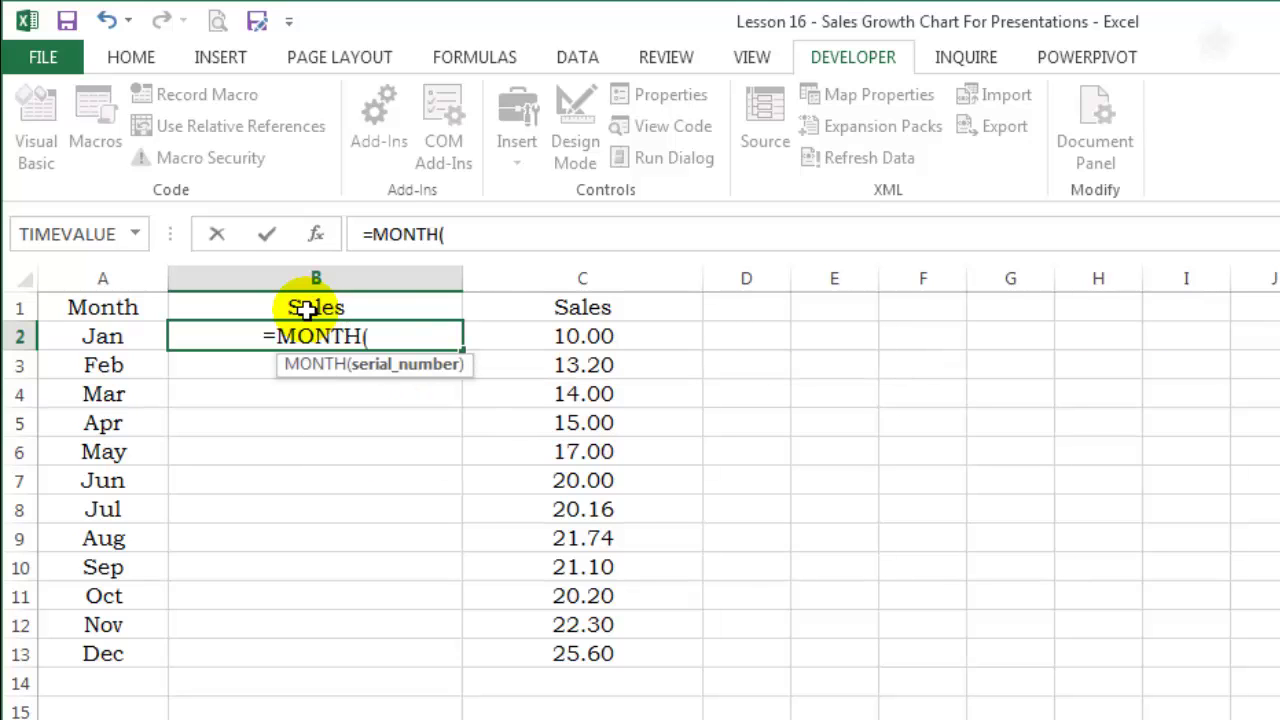
text(1&)
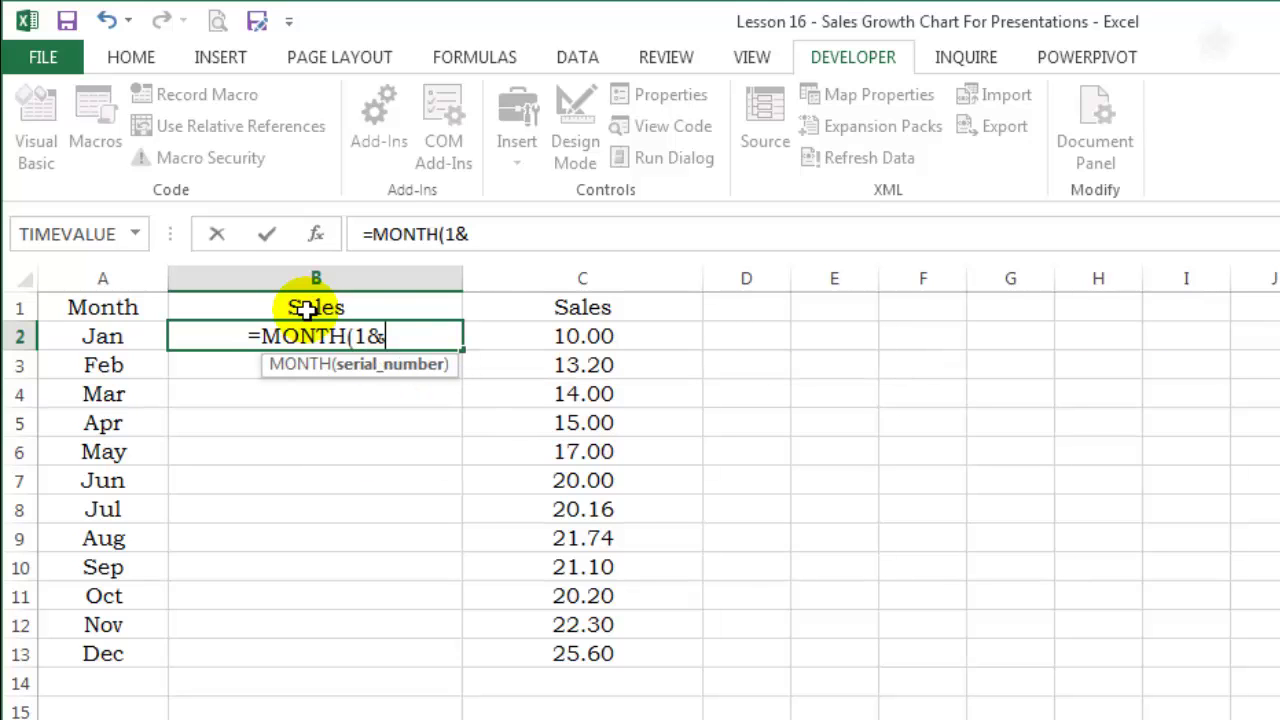
click(131, 338)
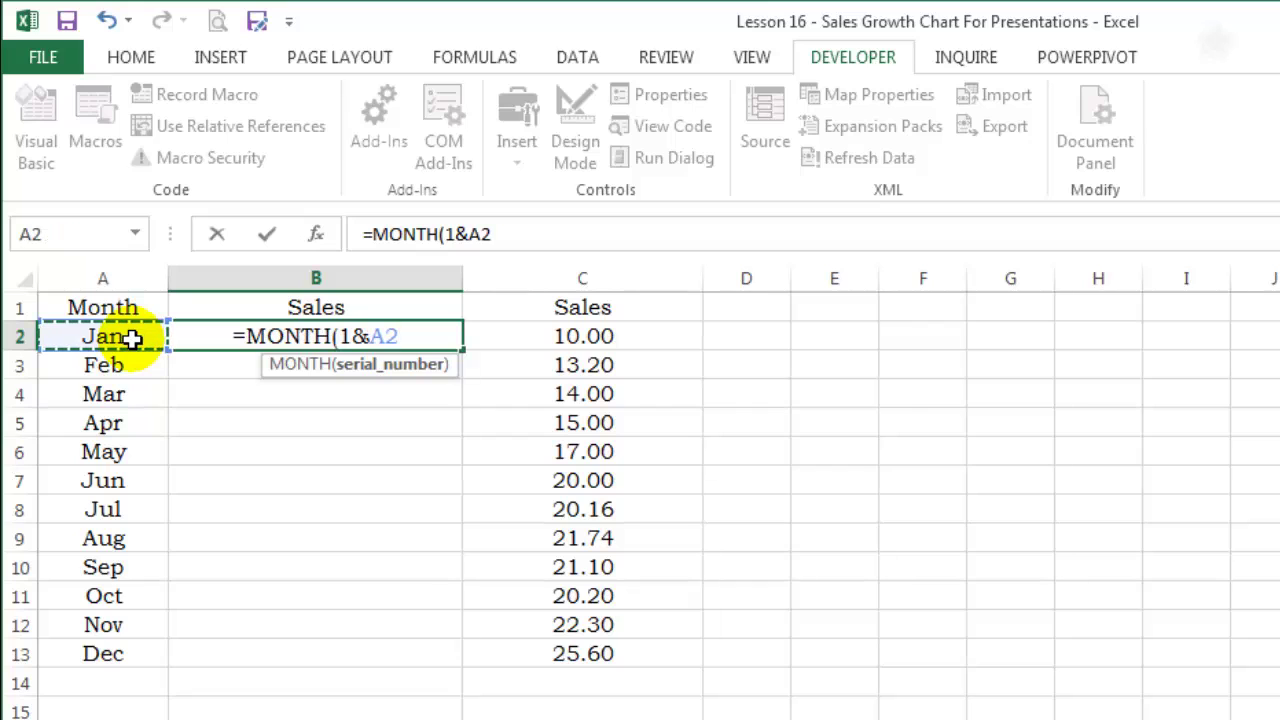
text())
key(ctrl+Return)
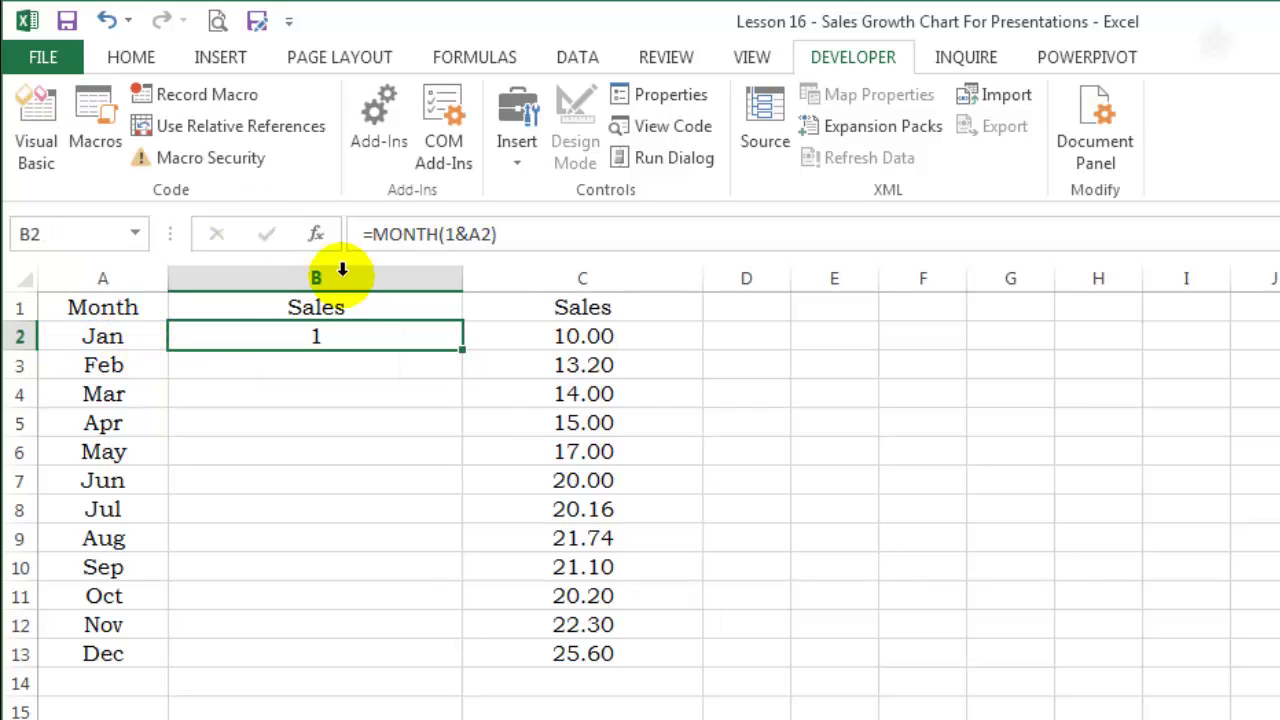
double_click(463, 354)
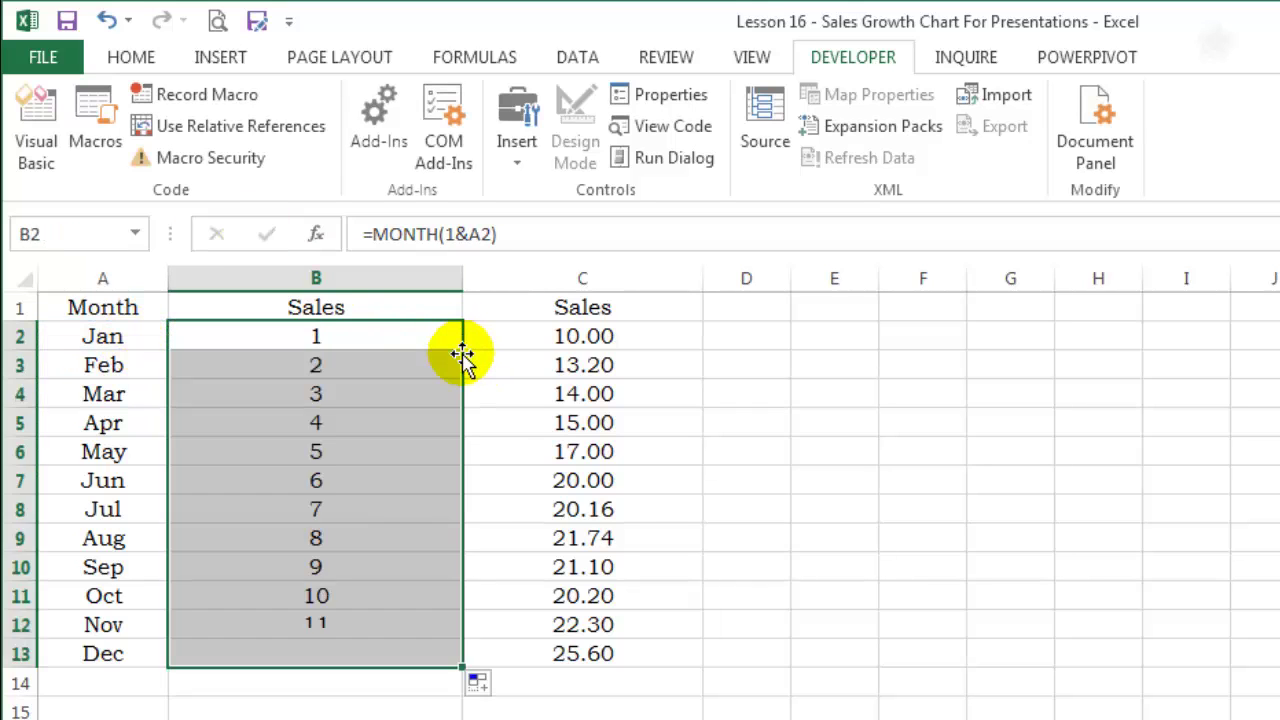
Wrap the B2 formula in an IF whose logical test is MONTH(1&A2)<=Chart!$A$1, with an absolute reference to the linked cell
click(319, 350)
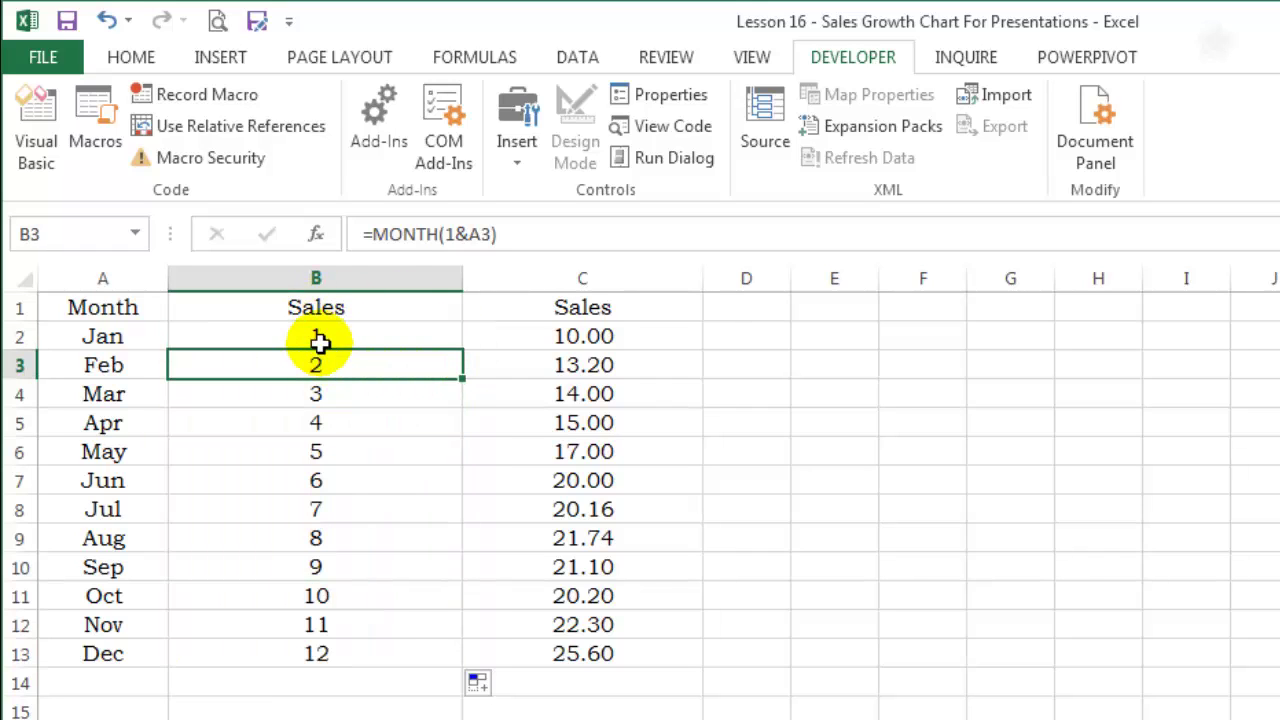
click(321, 339)
click(371, 236)
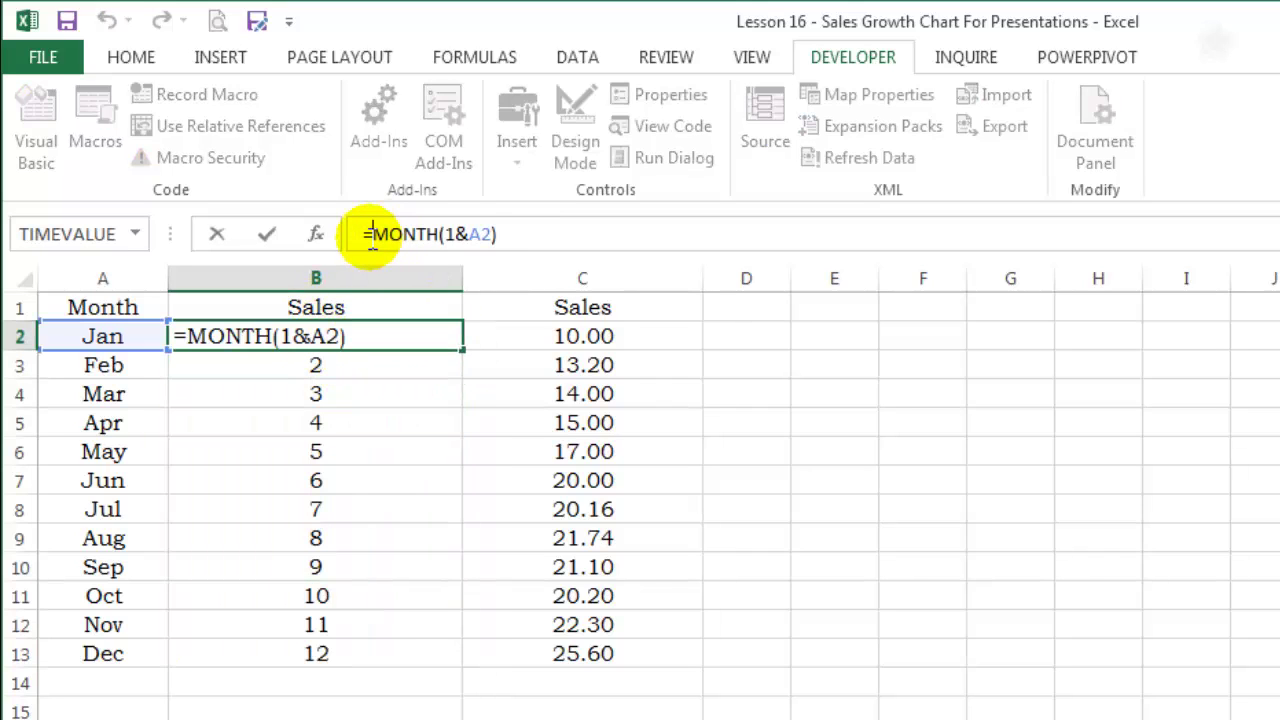
text(IF()
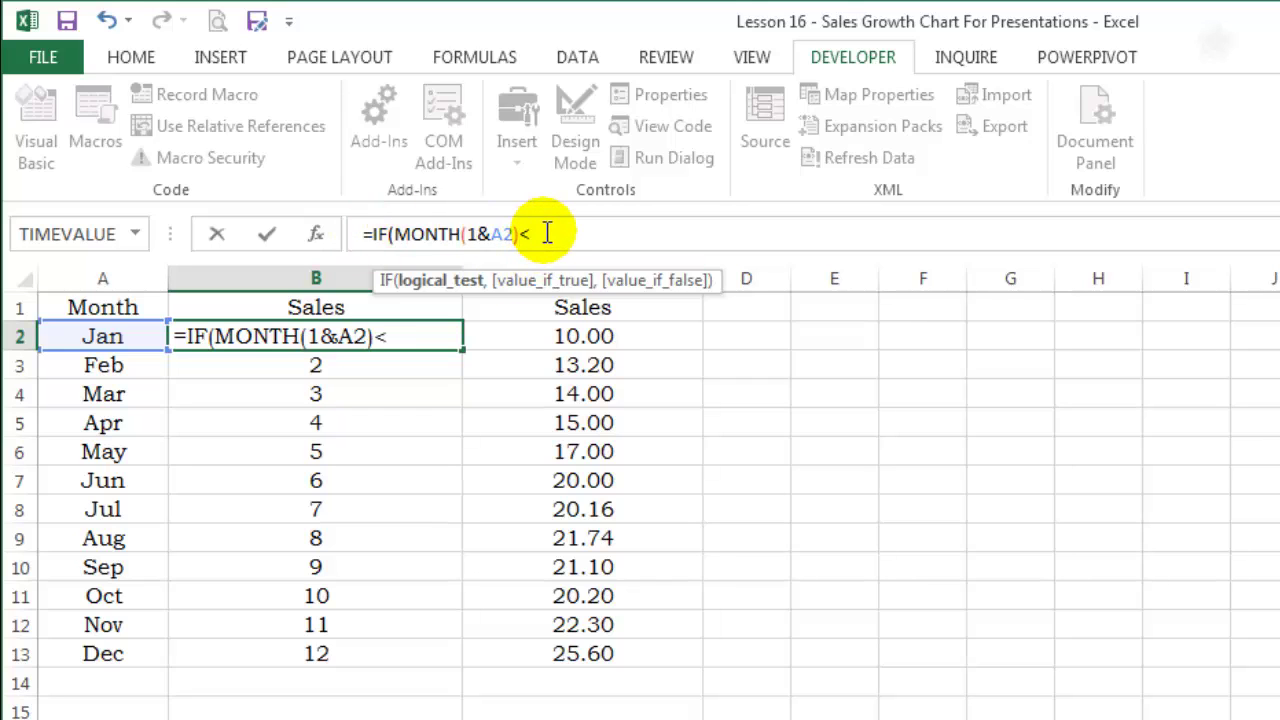
click(150, 718)
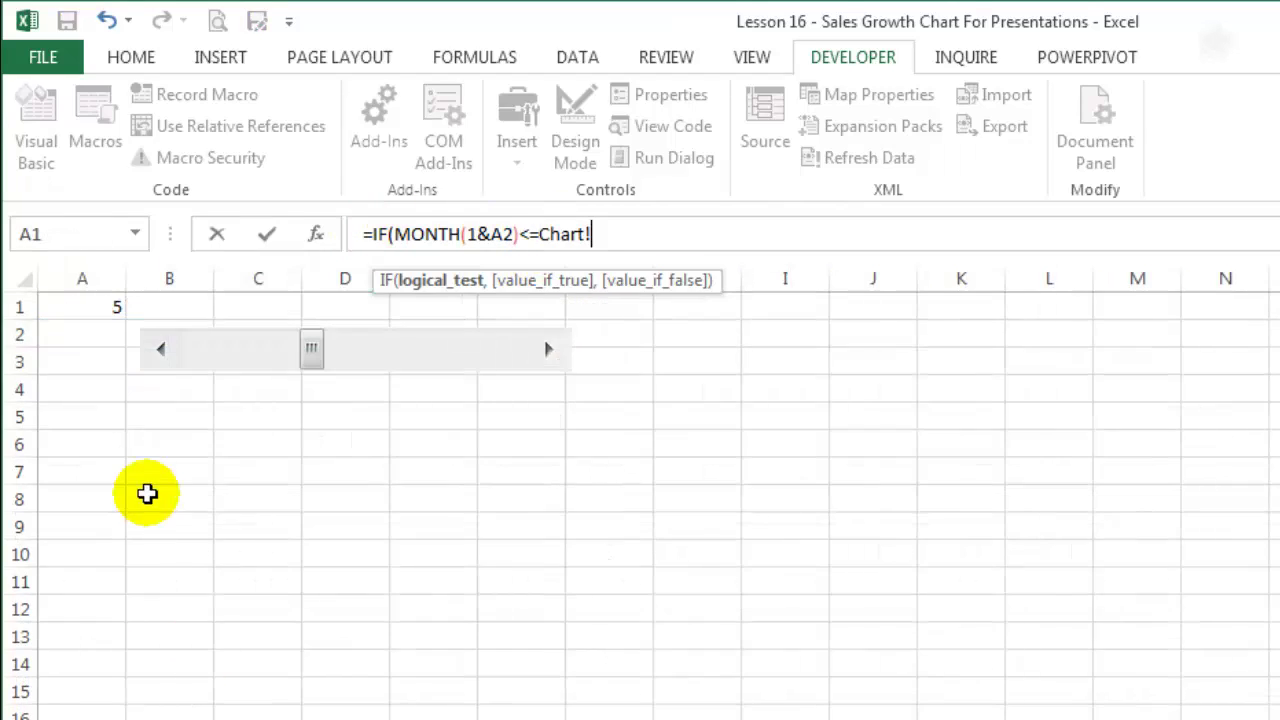
click(88, 311)
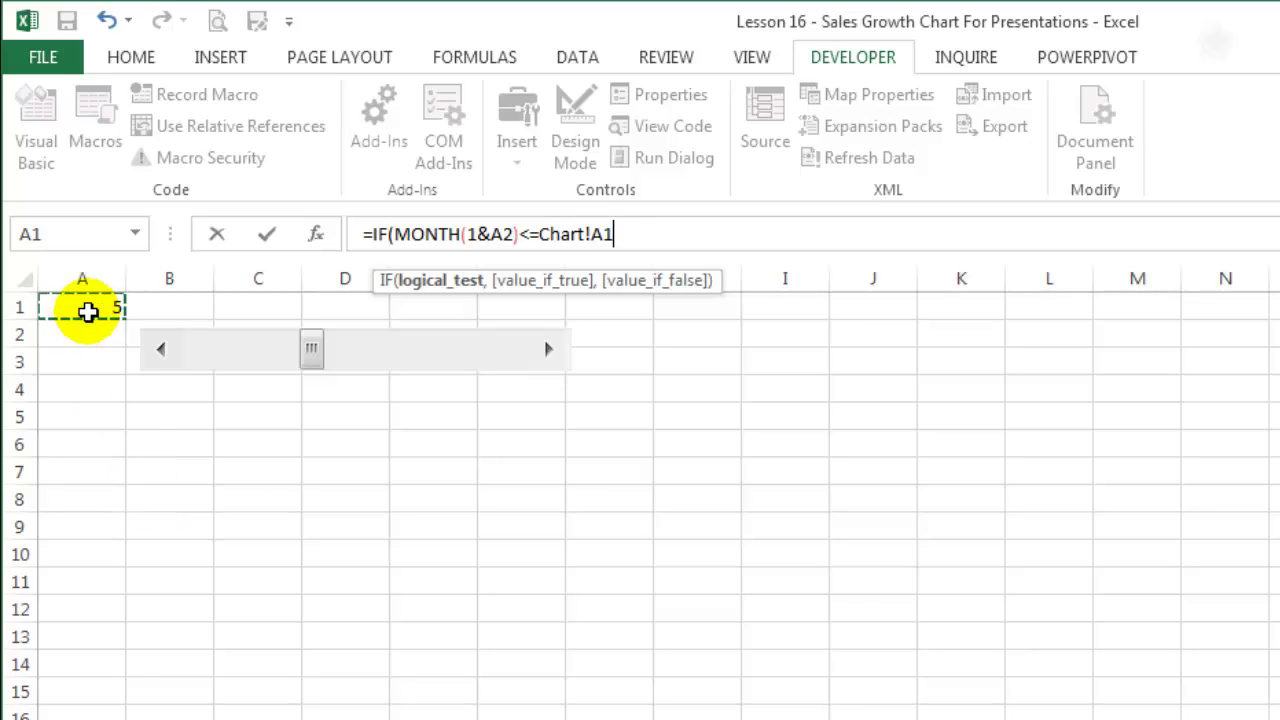
key(F5)
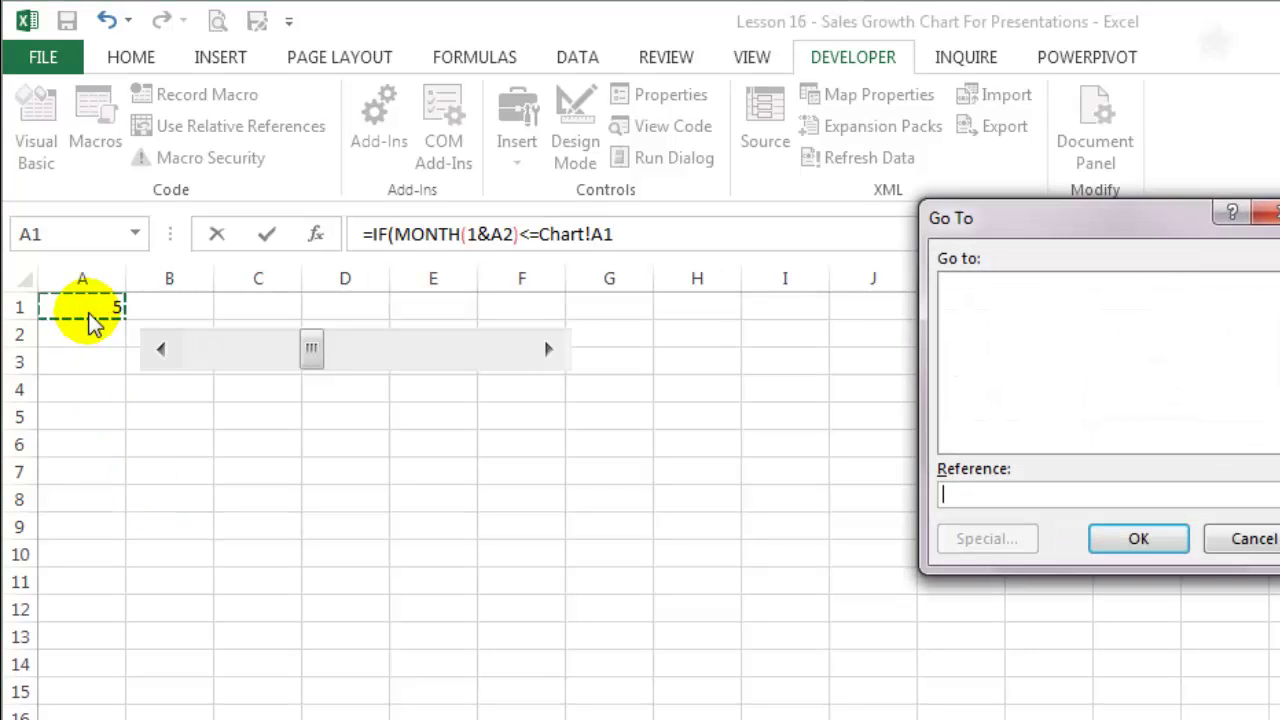
key(Escape)
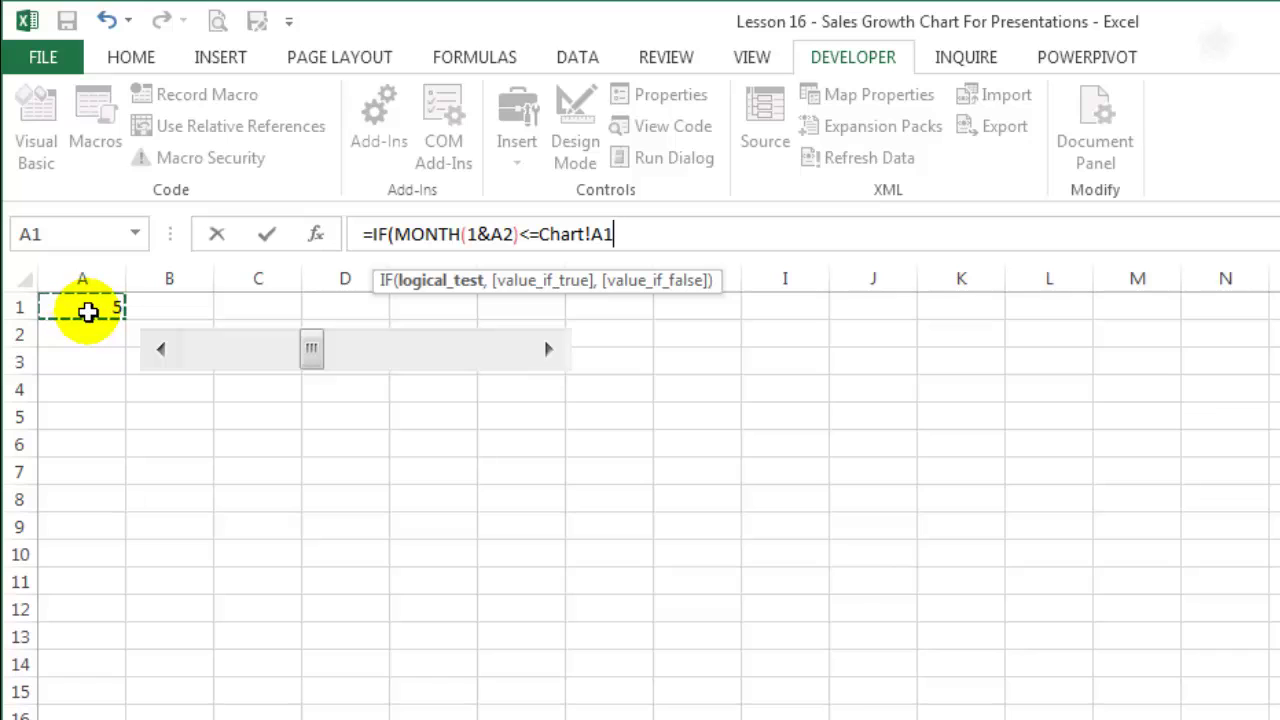
key(F4)
text(,)
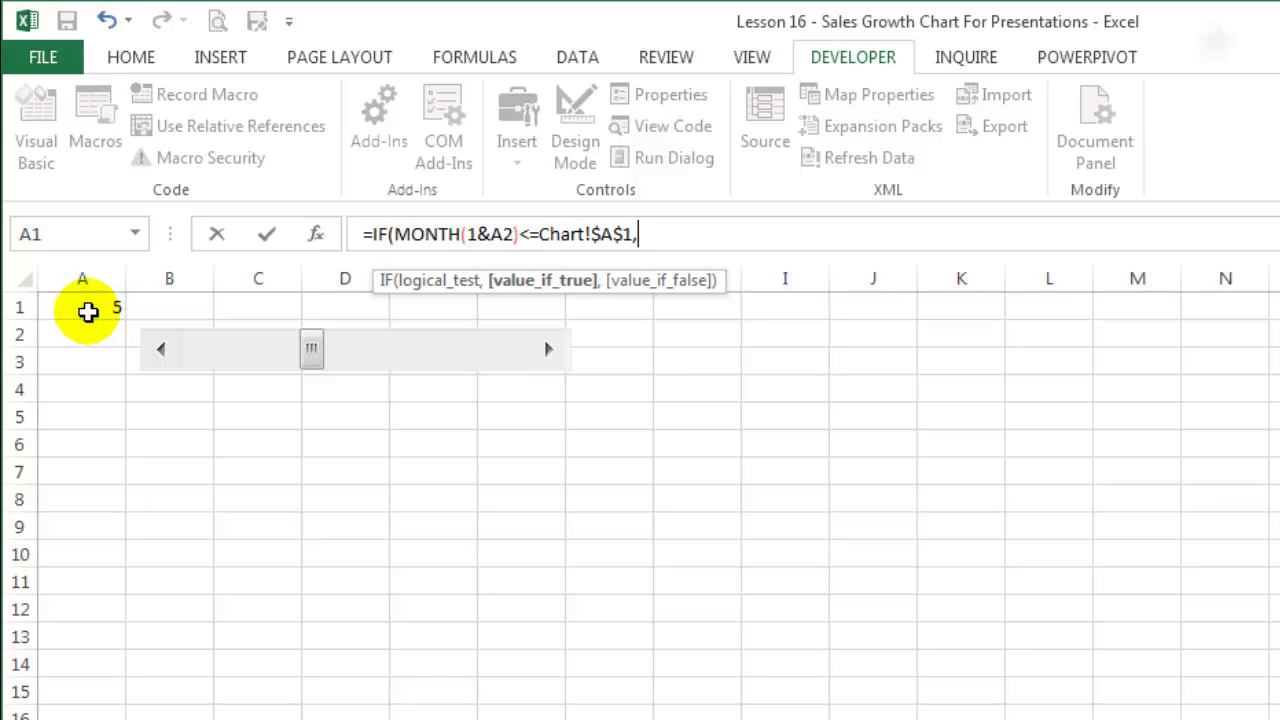
Complete the B2 IF formula with Master!C2 as the true value and NA() as the false value, and fill it down to B13
click(557, 715)
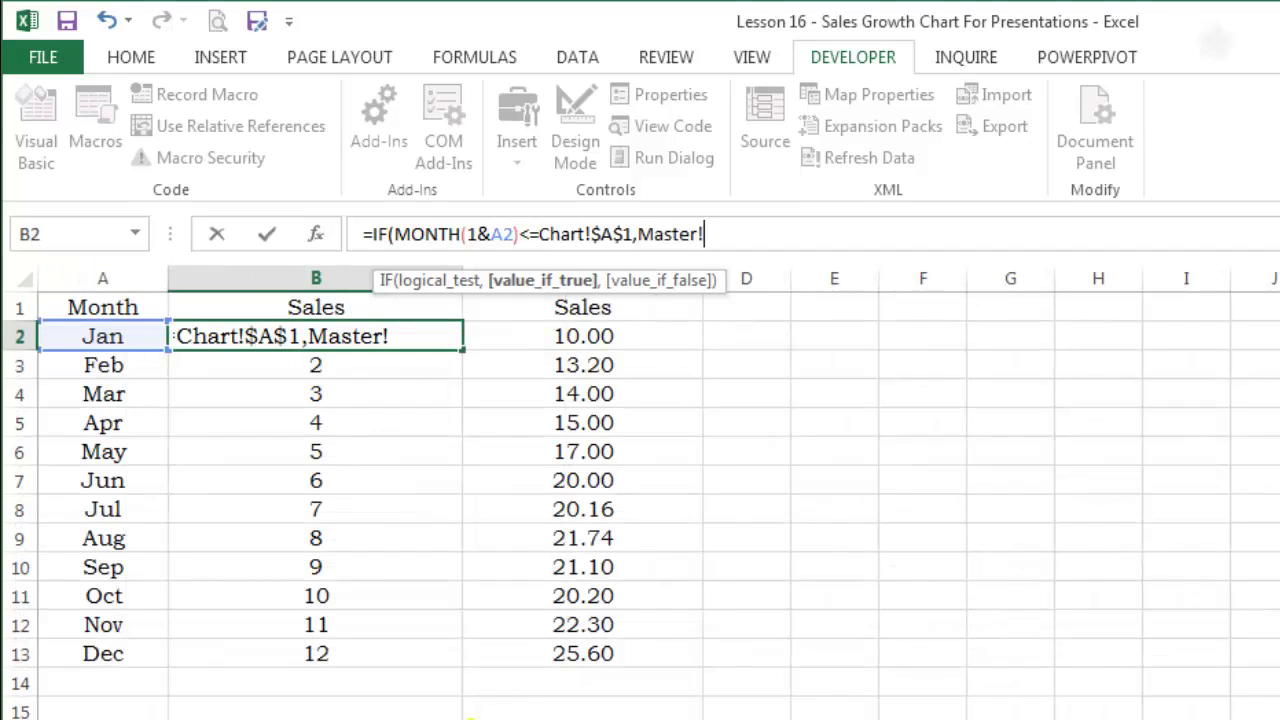
double_click(641, 234)
key(BackSpace)
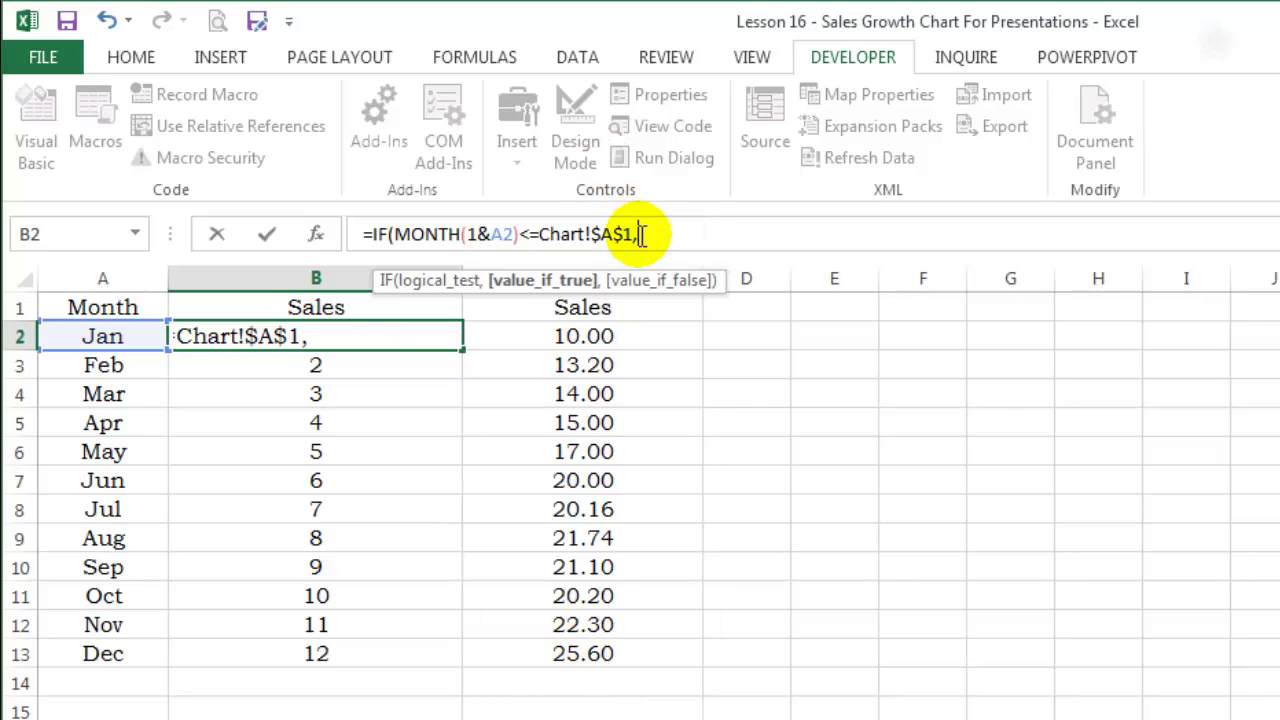
click(613, 343)
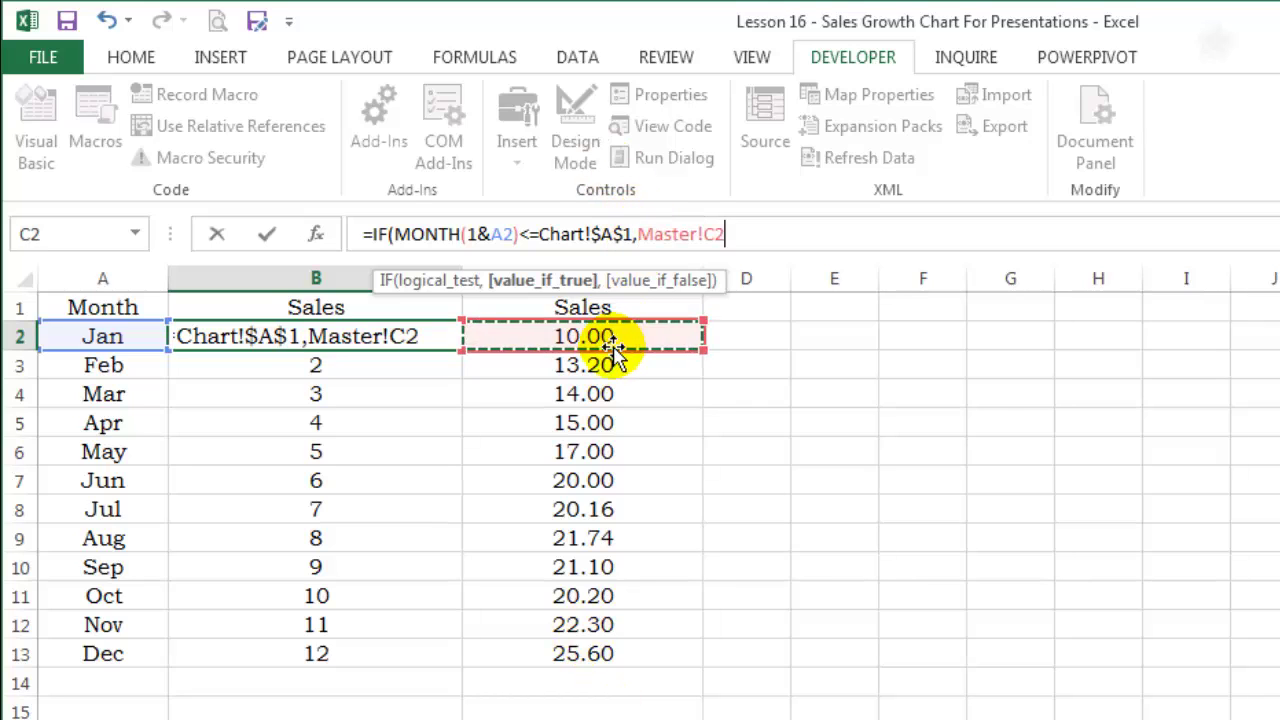
text(,)
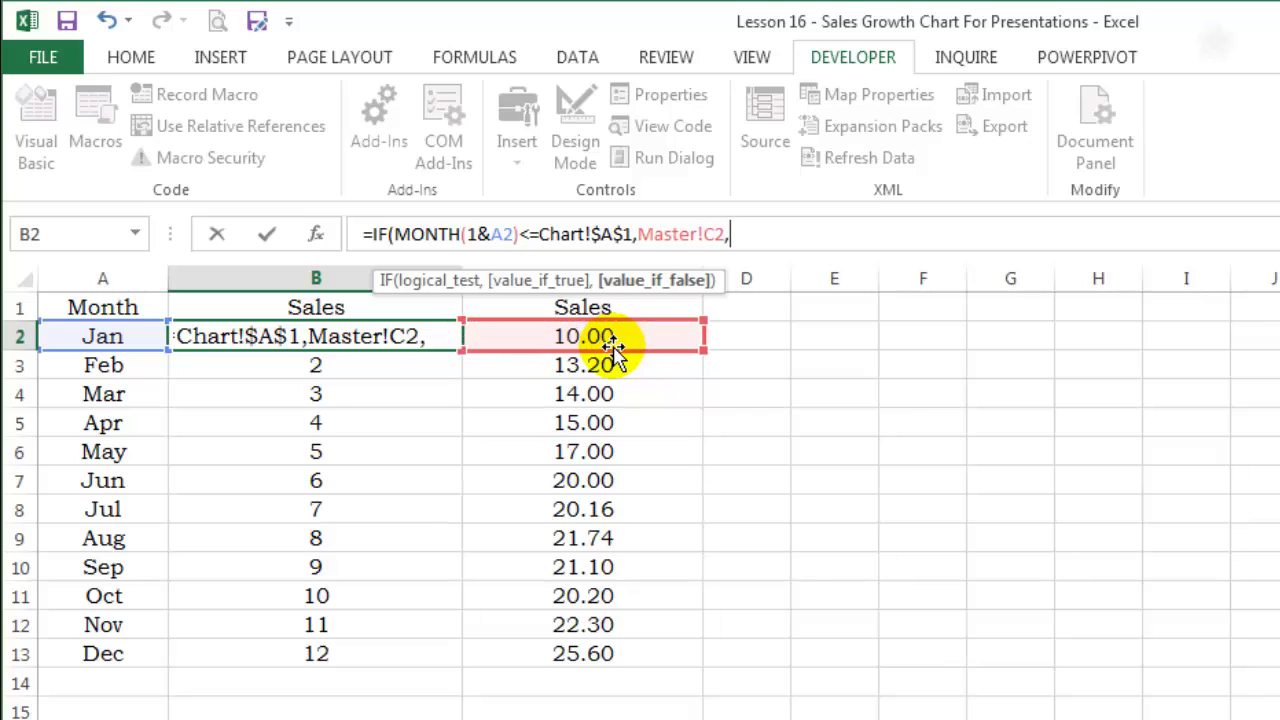
text(na)
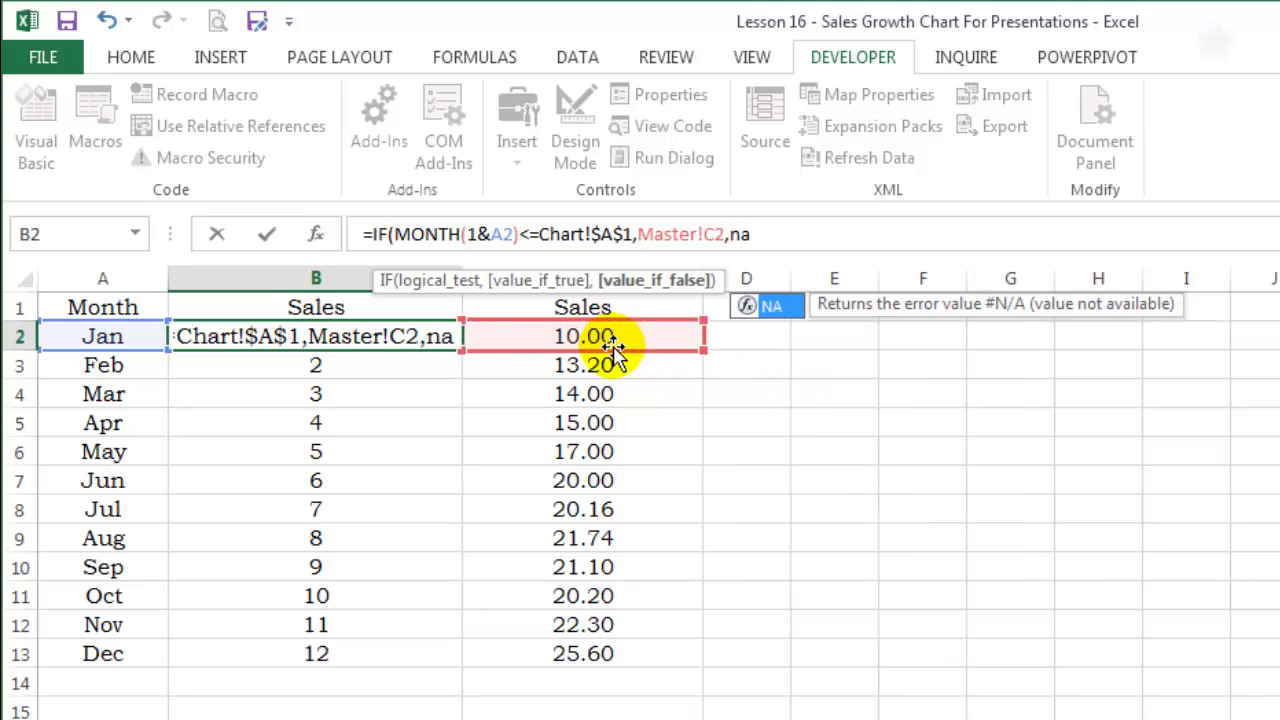
text(())
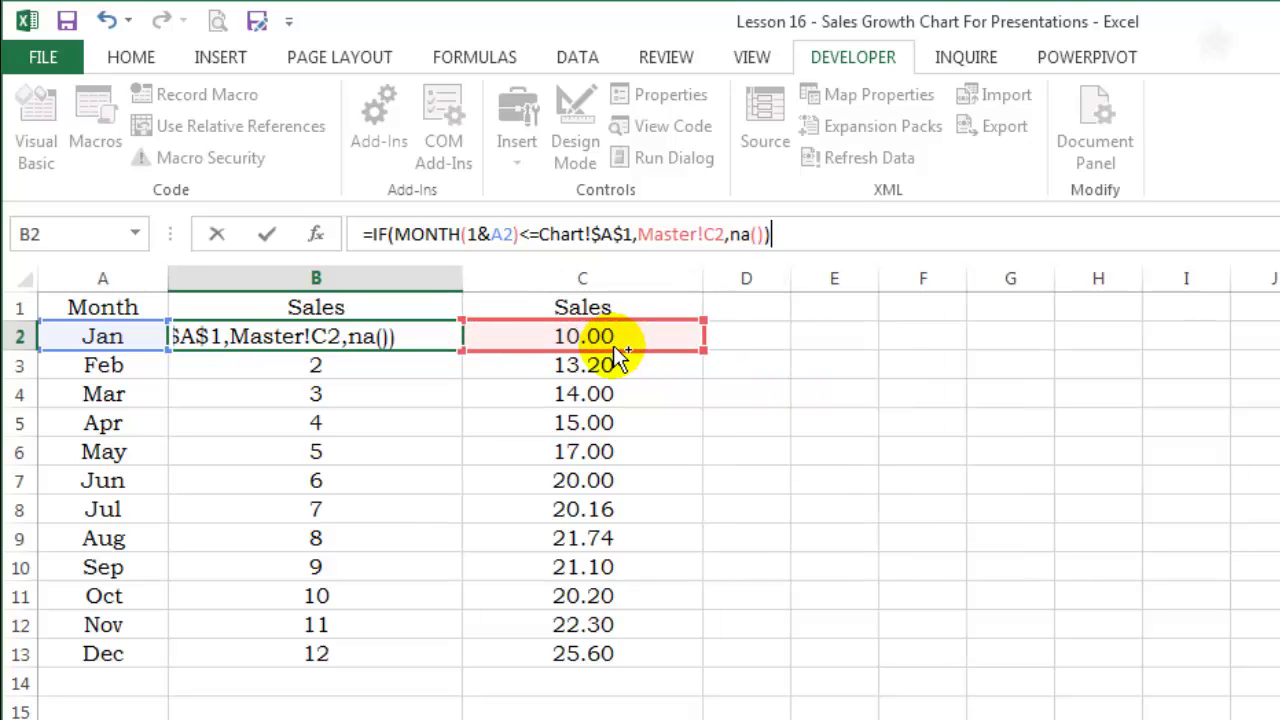
key(ctrl+Return)
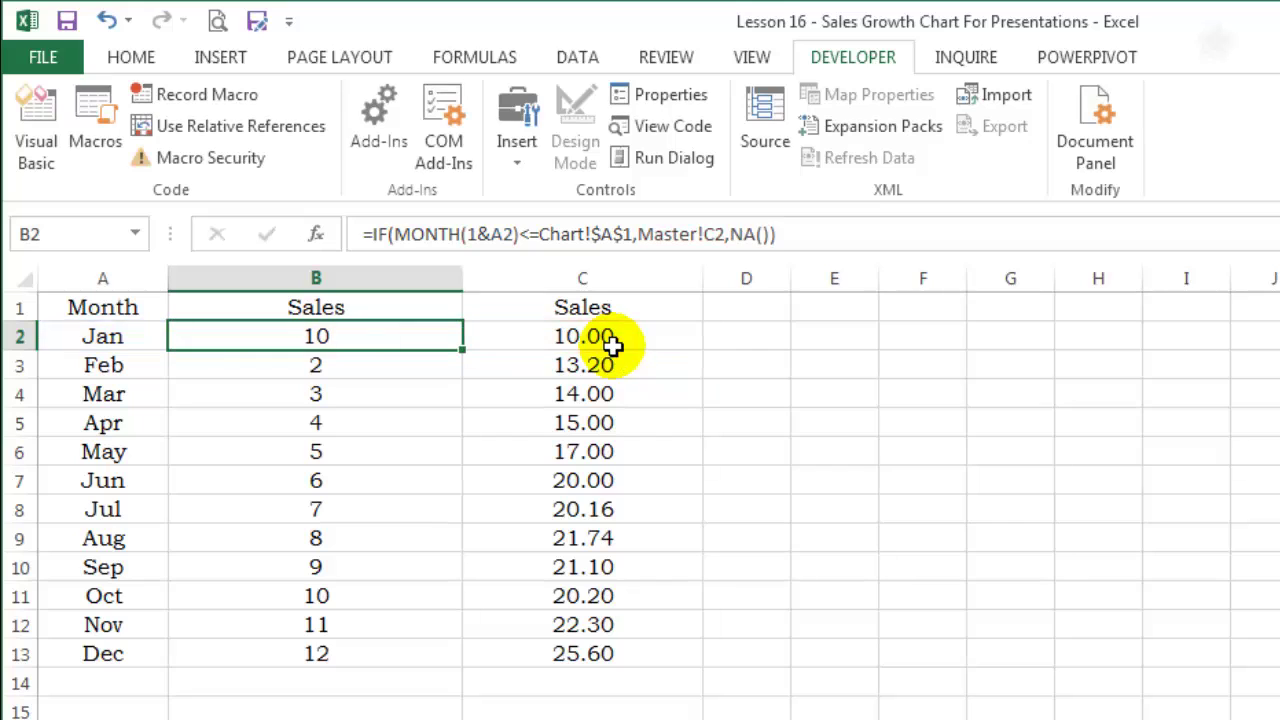
double_click(462, 349)
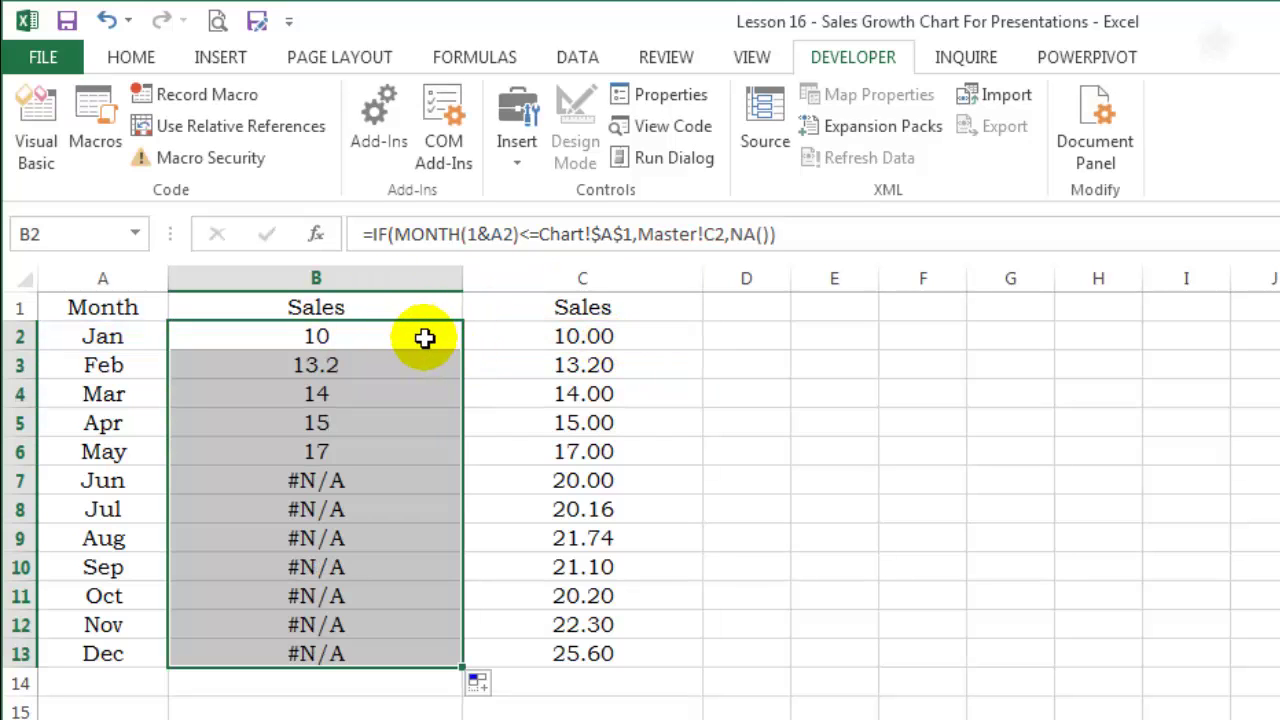
key(shift+BackSpace)
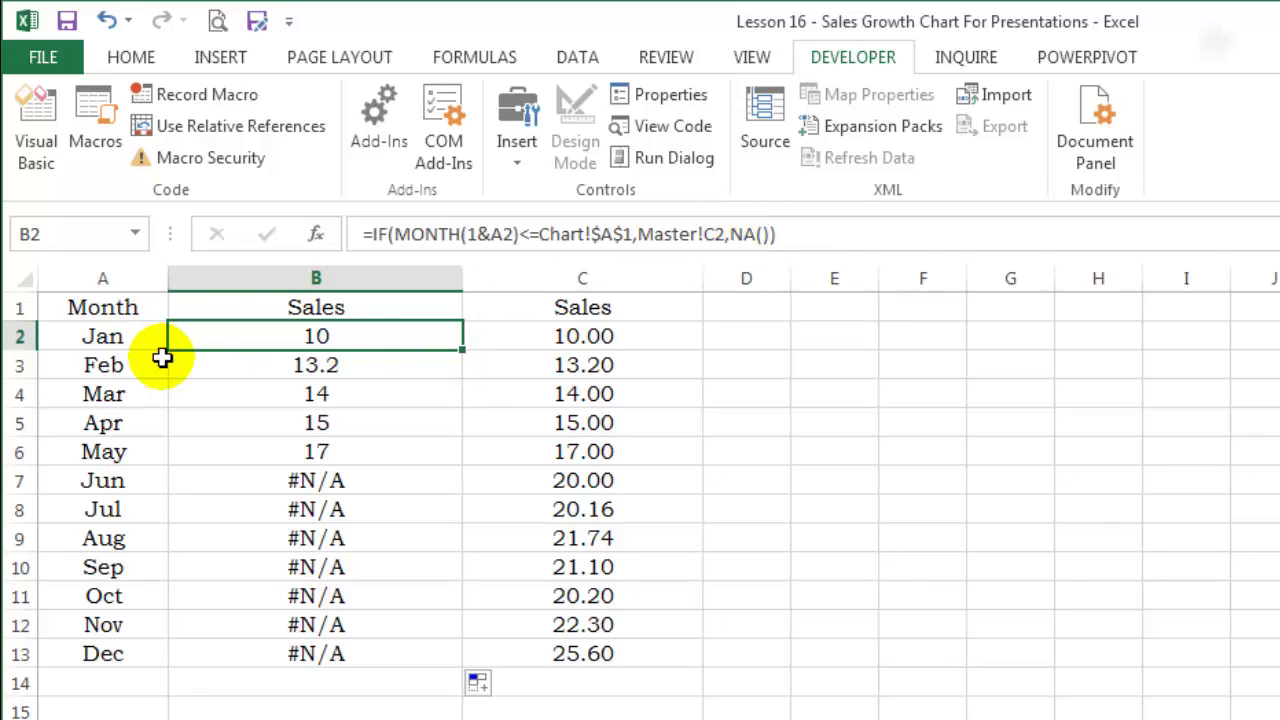
Insert a default column chart from the Month and Sales range A1:B13
click(118, 312)
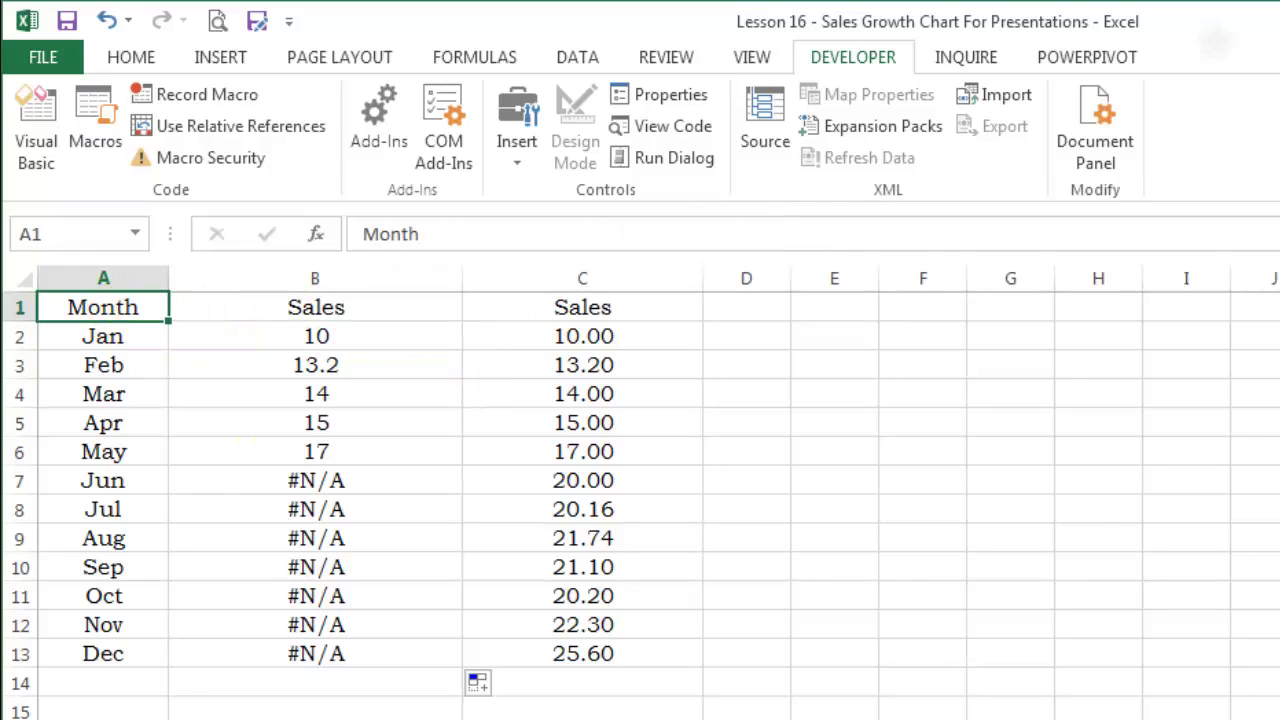
shift+click(363, 647)
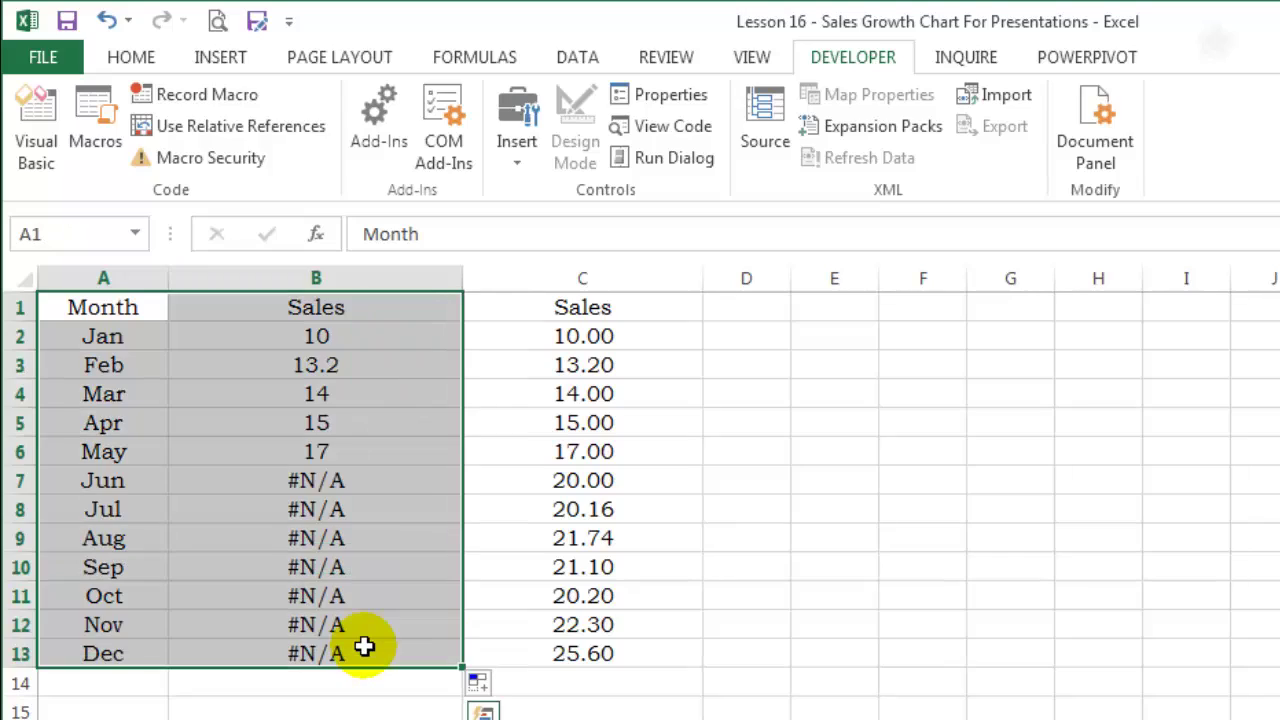
key(alt+F1)
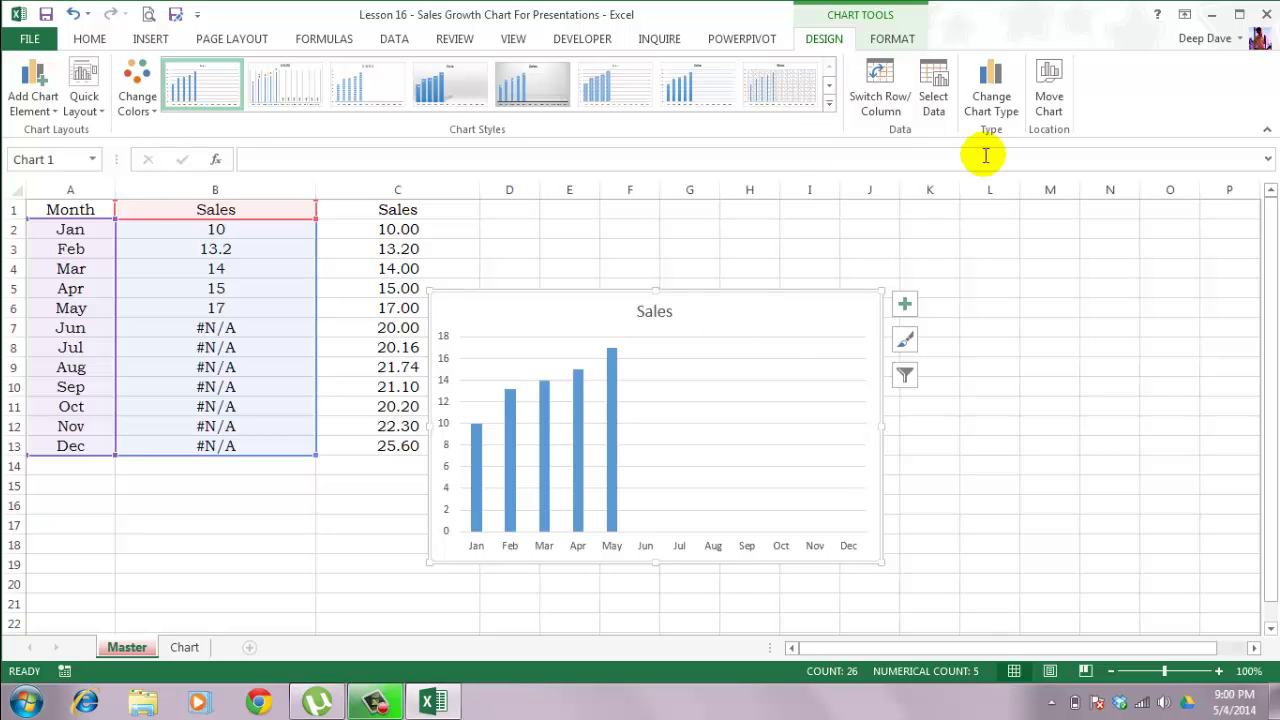
Change the Sales chart's type to Line with Markers
click(994, 104)
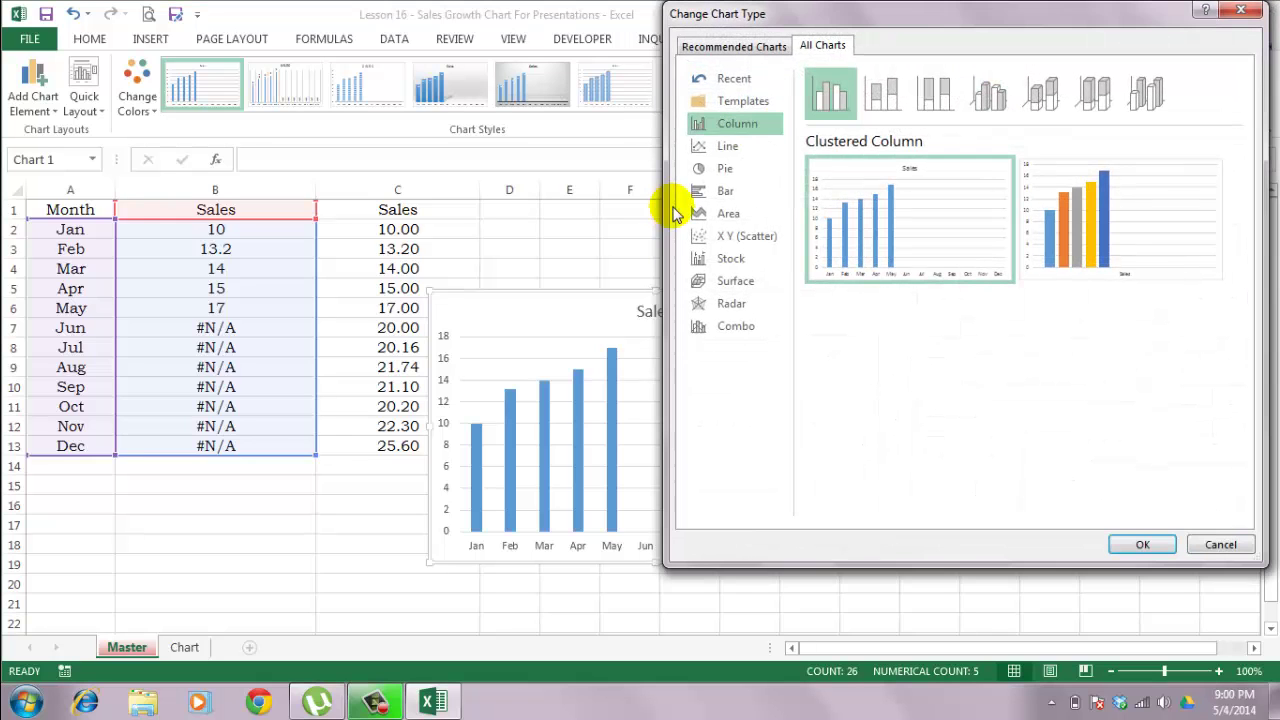
click(738, 148)
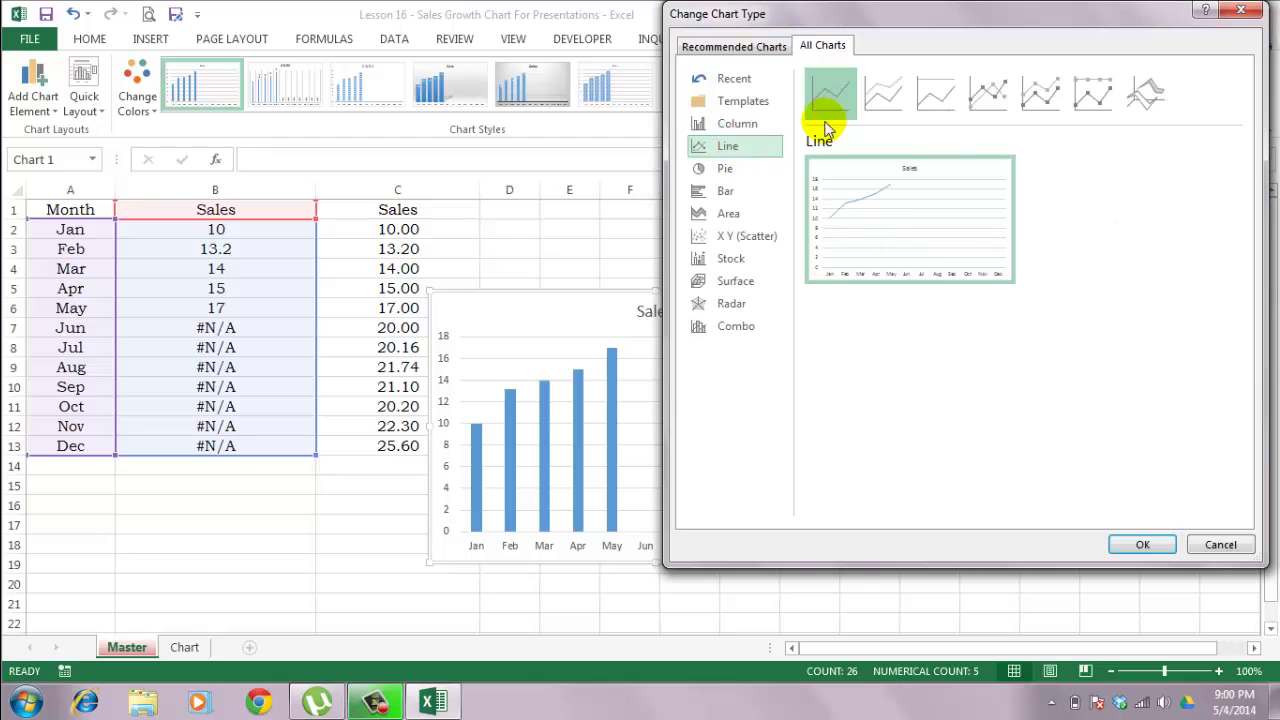
click(986, 93)
click(1139, 542)
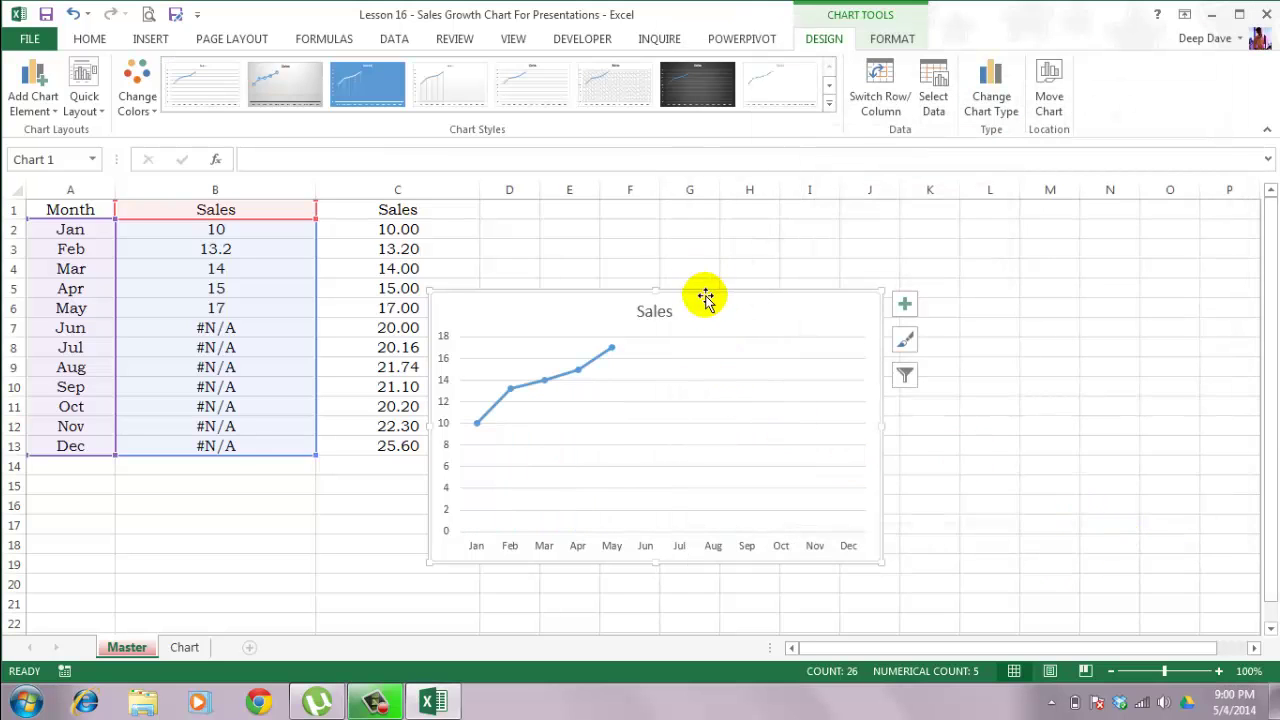
Apply the dark chart style to the Sales chart and add data labels to its line series
click(697, 94)
right_click(575, 371)
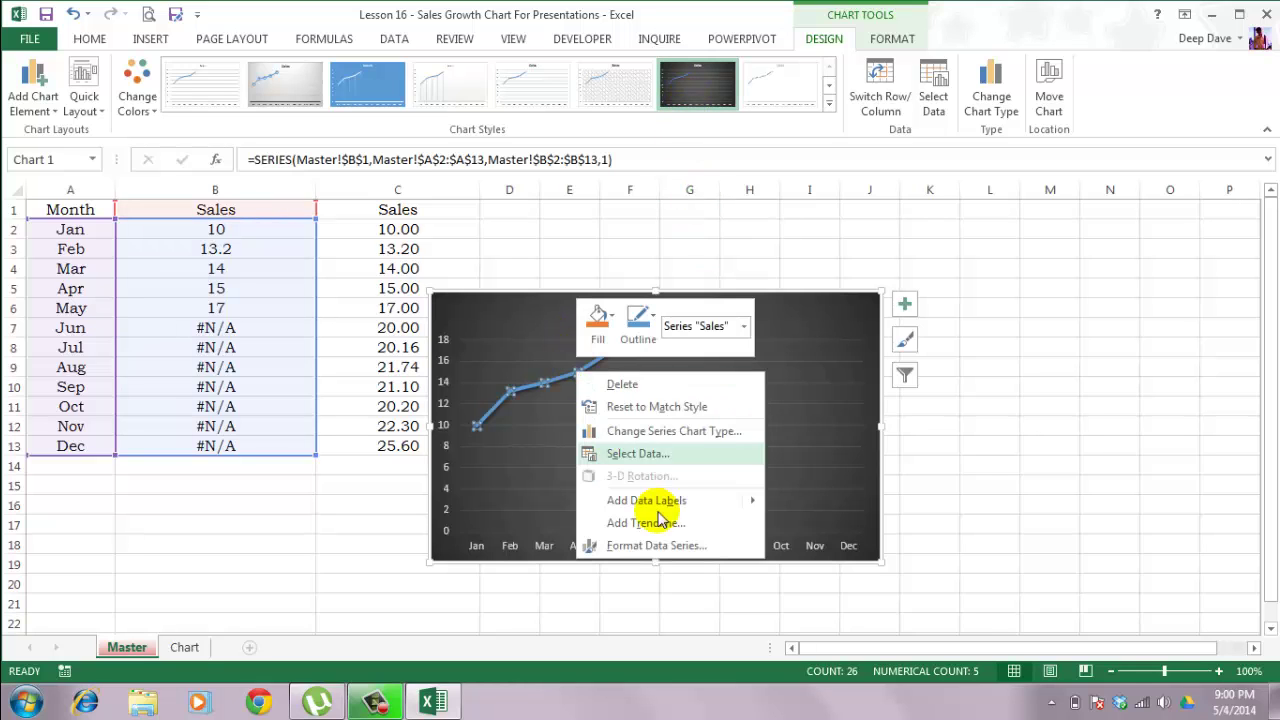
mouse_move(688, 500)
click(823, 501)
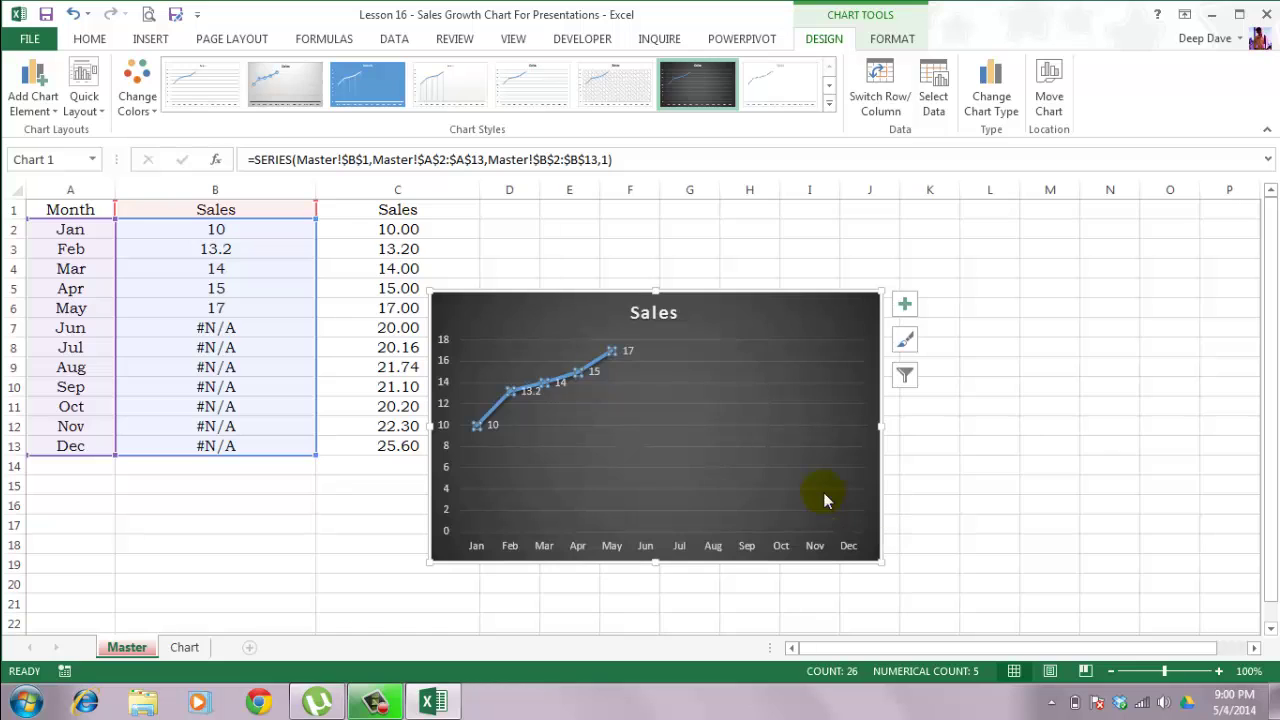
Move the Sales chart to the Chart sheet as an embedded object
right_click(771, 325)
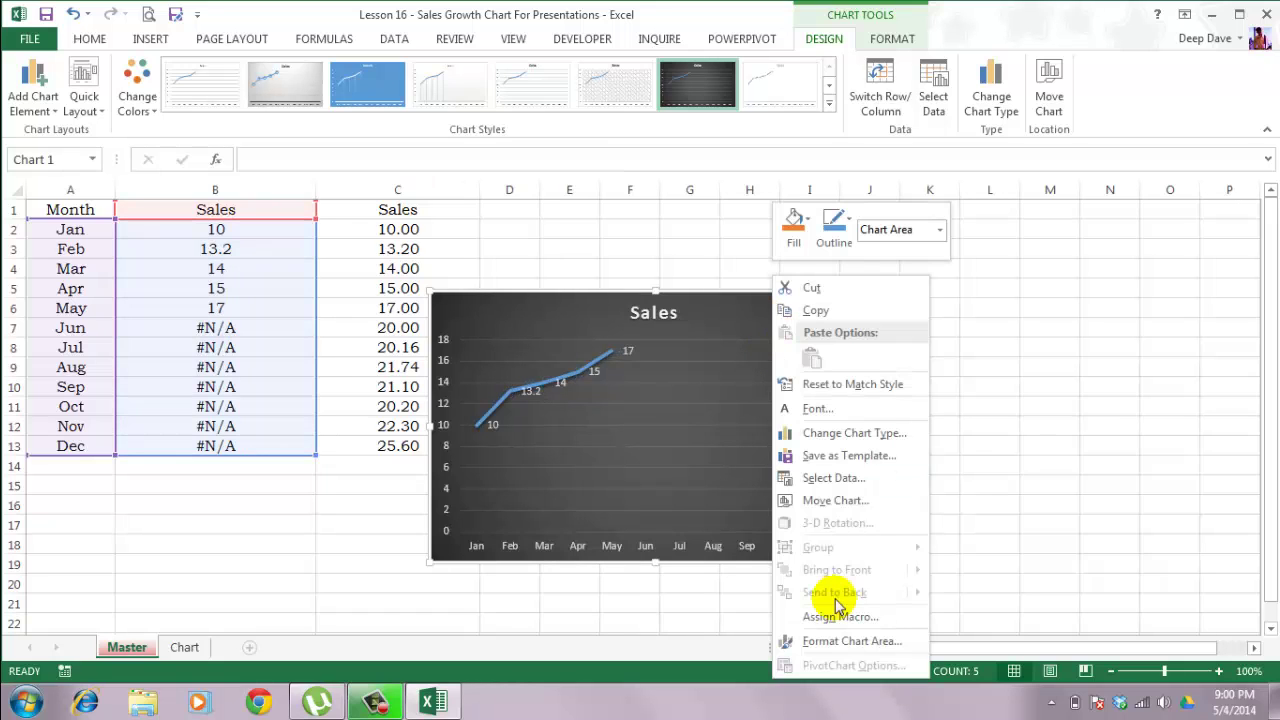
click(844, 505)
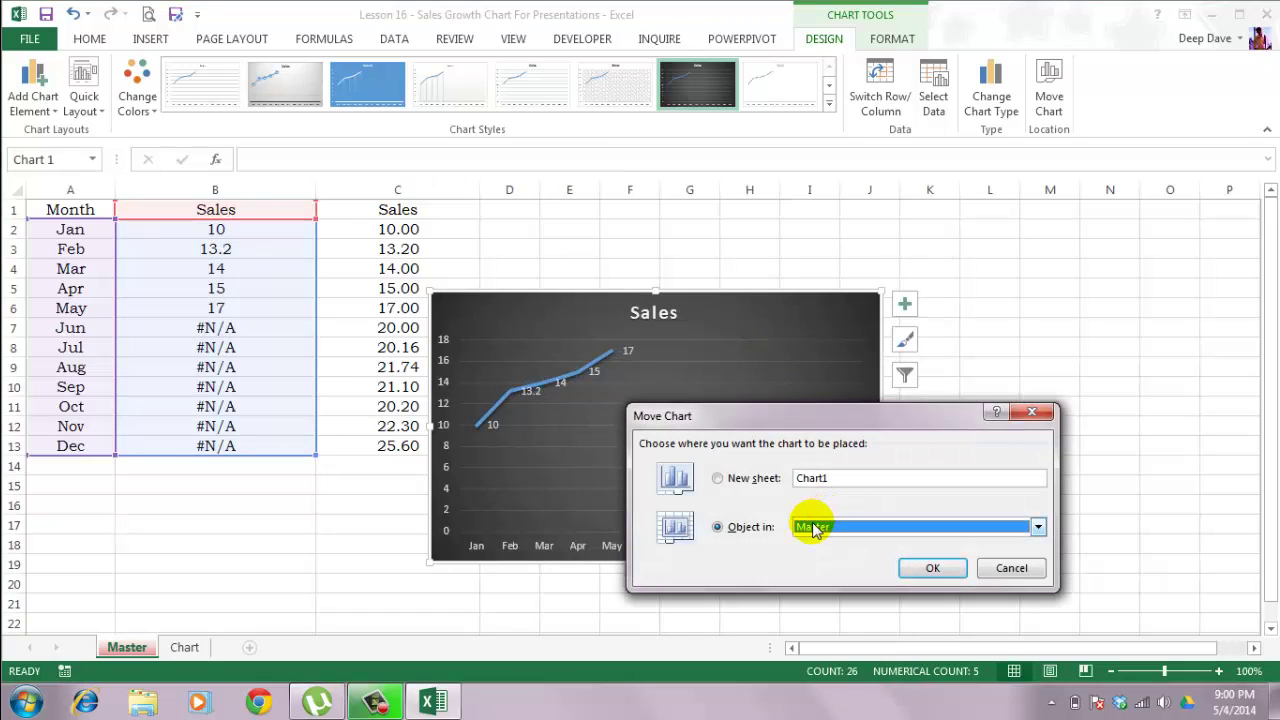
click(820, 529)
click(823, 556)
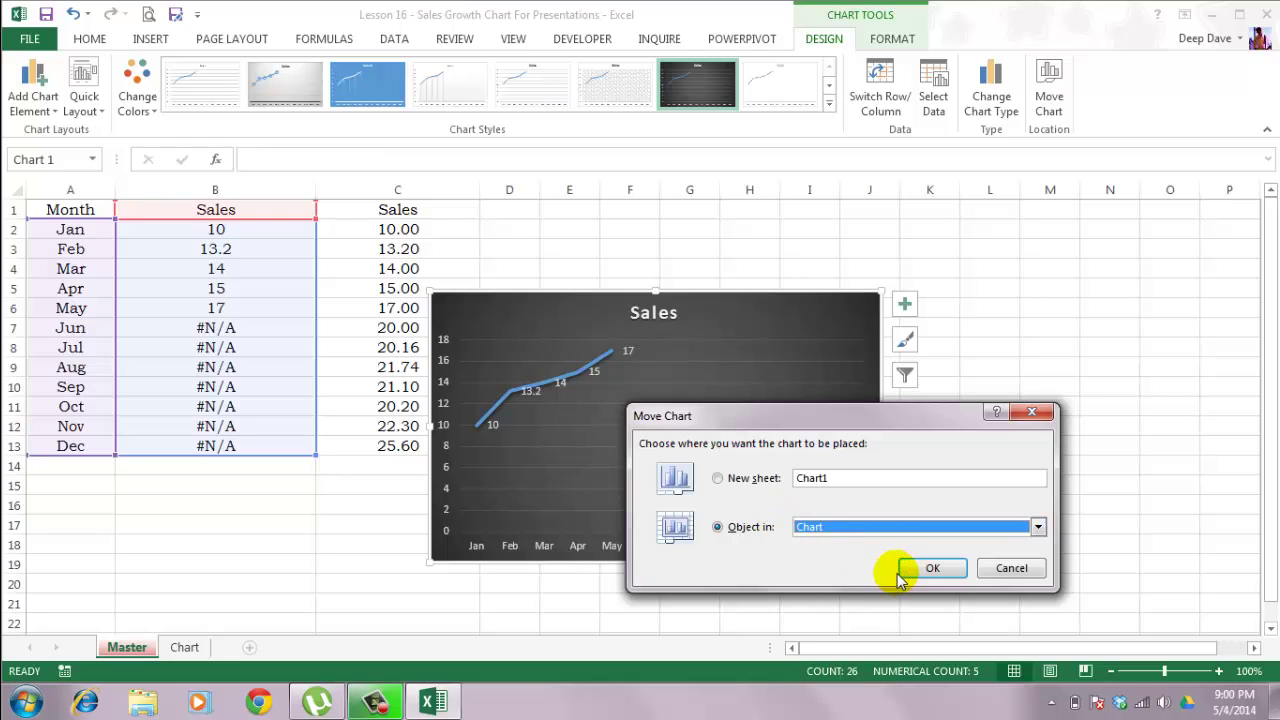
click(906, 569)
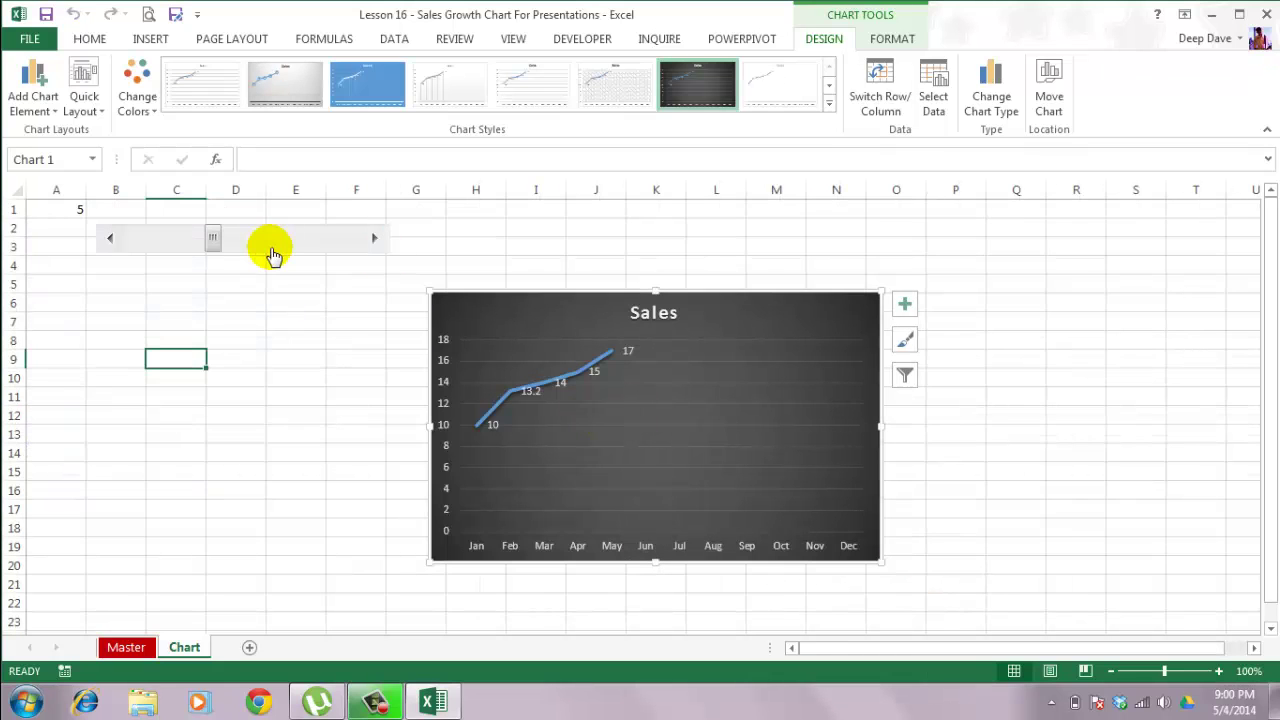
Move the scroll bar to the sheet's upper-left corner over cell A1 and widen it to about the end of column H
right_click(270, 250)
key(Escape)
drag(154, 224, 91, 202)
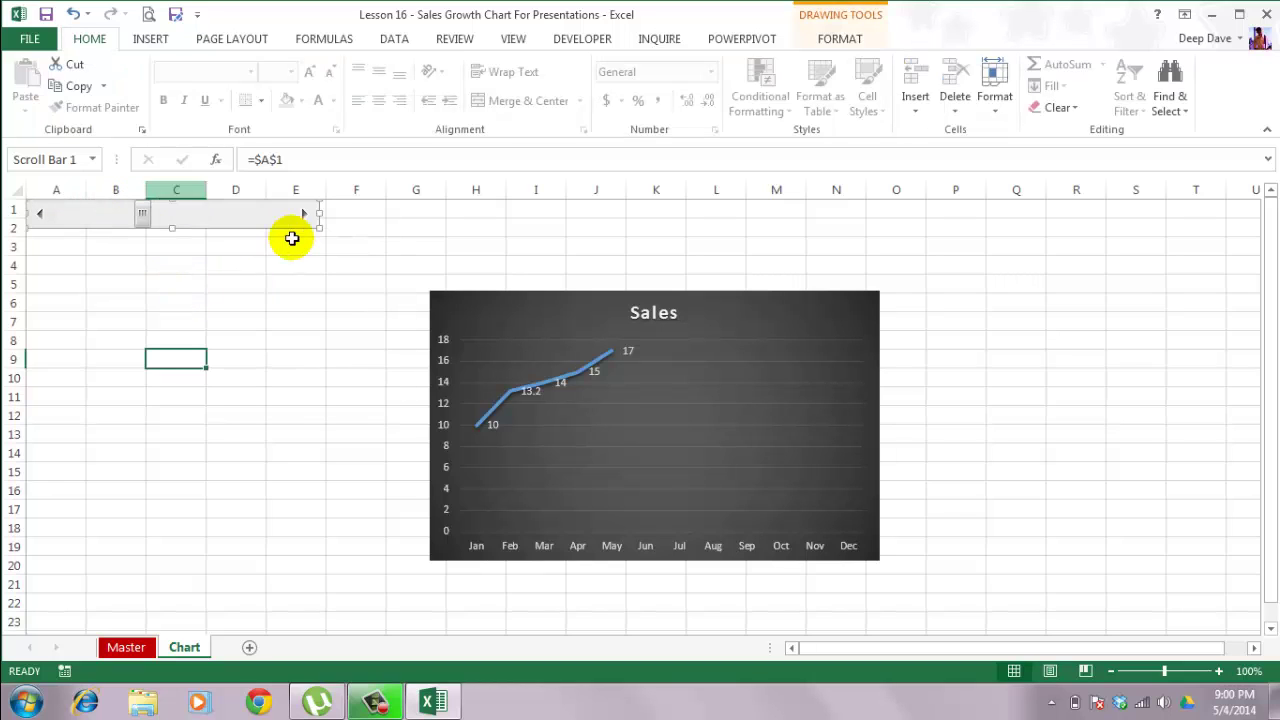
drag(320, 212, 513, 220)
Place the Sales chart directly beneath the scroll bar and widen it to match the scroll bar's width
click(498, 307)
drag(498, 307, 91, 247)
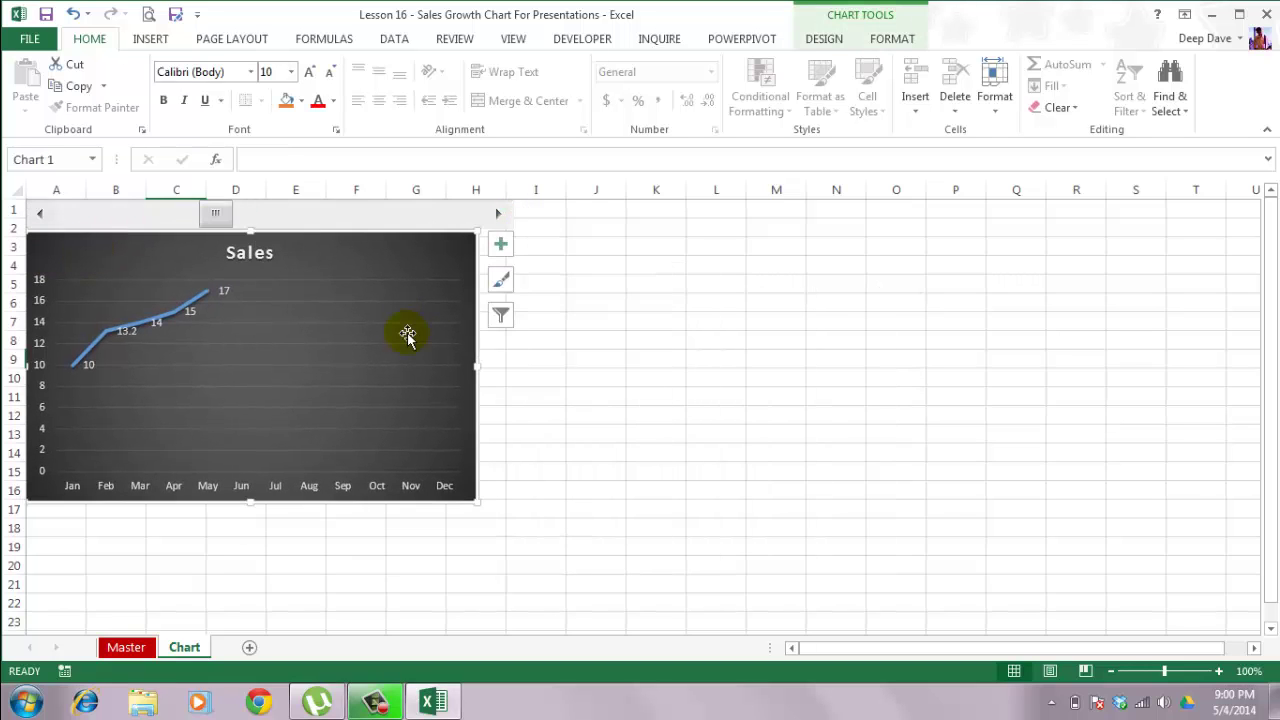
drag(475, 367, 510, 370)
click(590, 393)
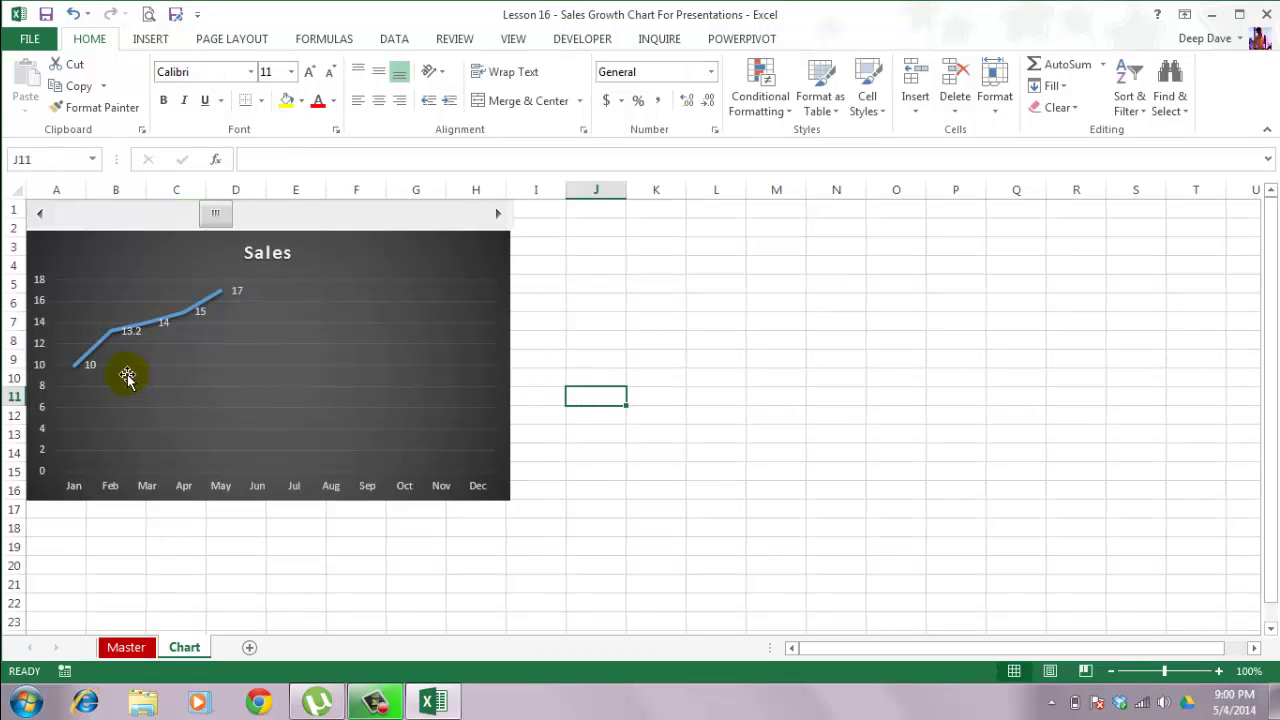
Set the Sales chart's vertical axis bounds to a minimum of 10 and a maximum of 25
click(31, 323)
right_click(32, 325)
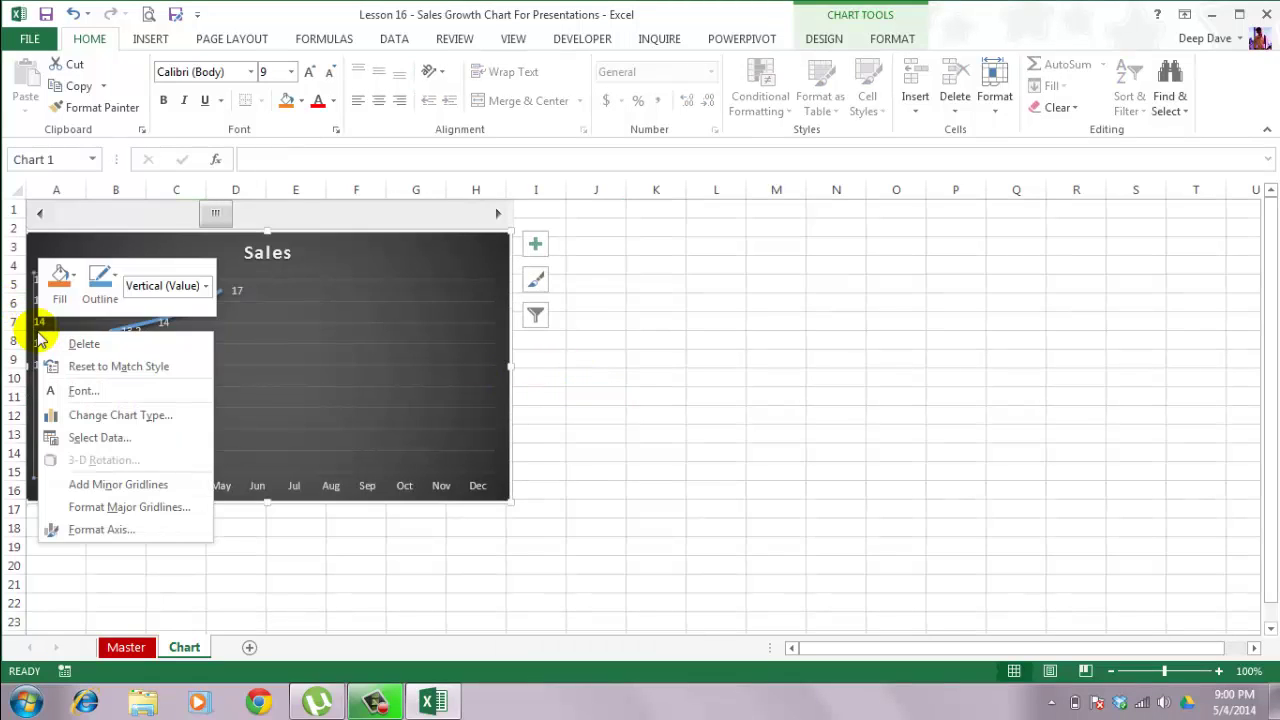
click(121, 533)
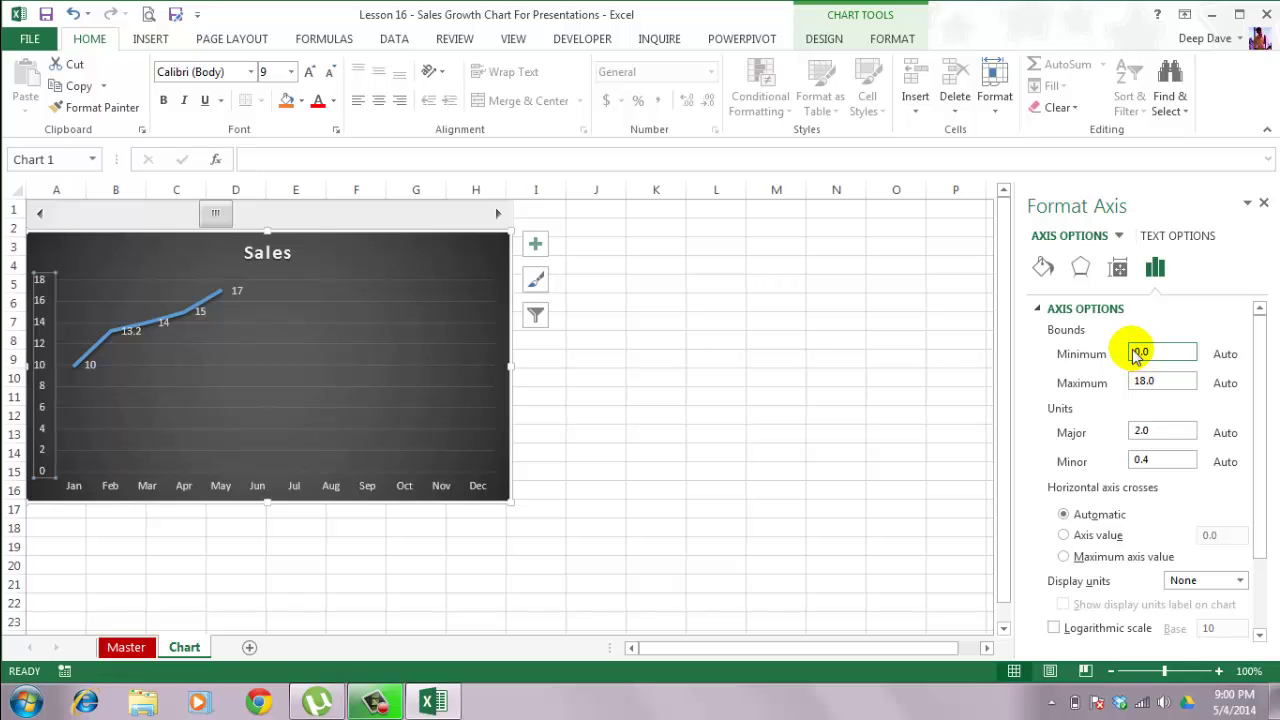
text(10)
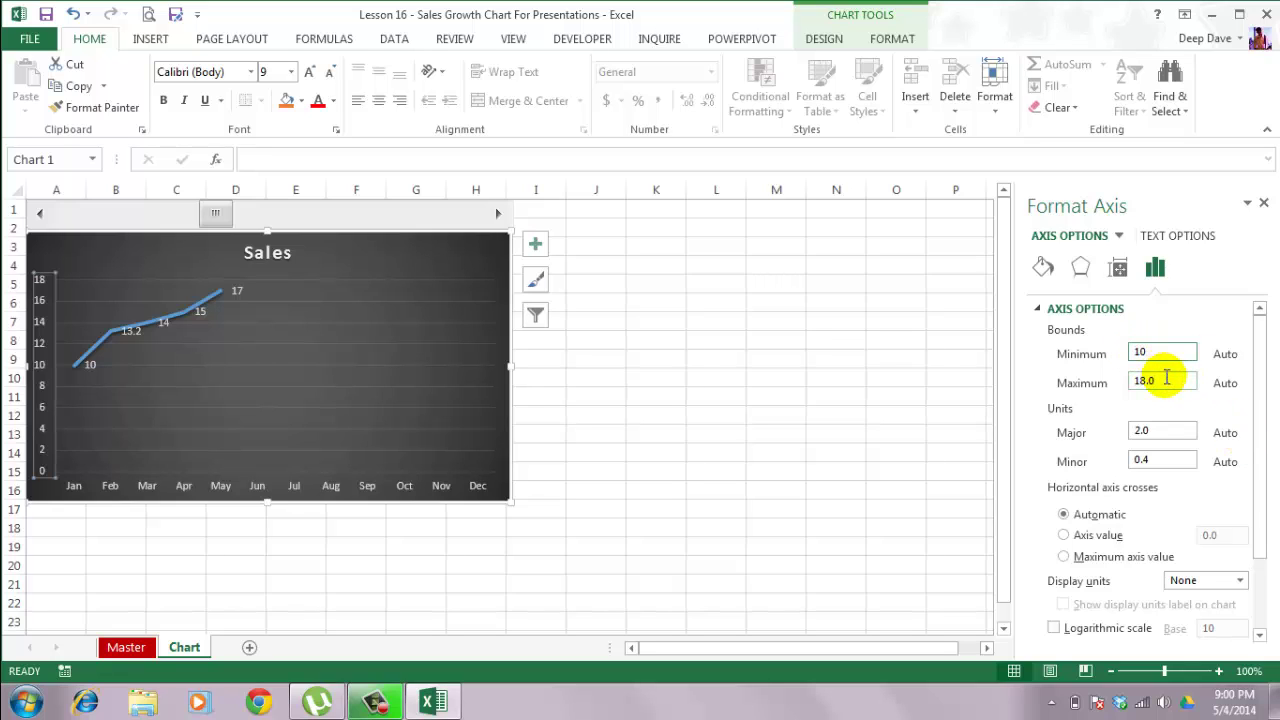
click(1166, 380)
key(BackSpace)
key(BackSpace)
key(BackSpace)
key(BackSpace)
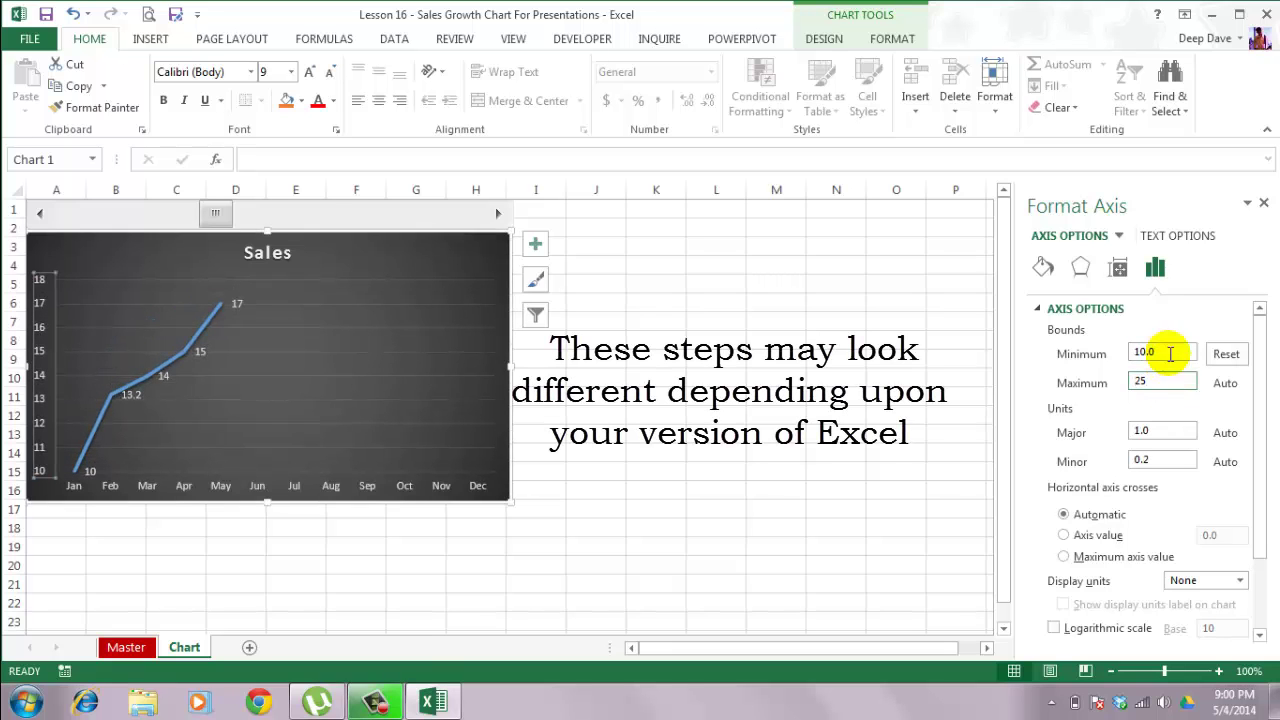
key(Return)
click(1264, 203)
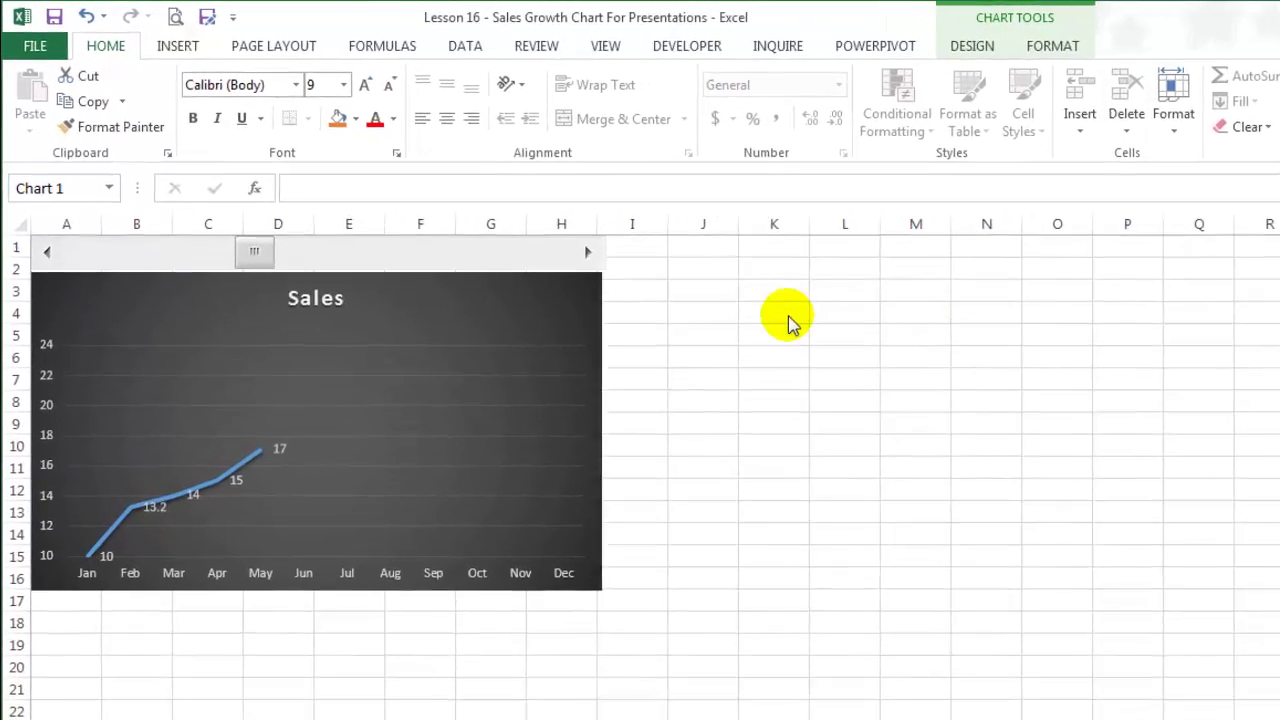